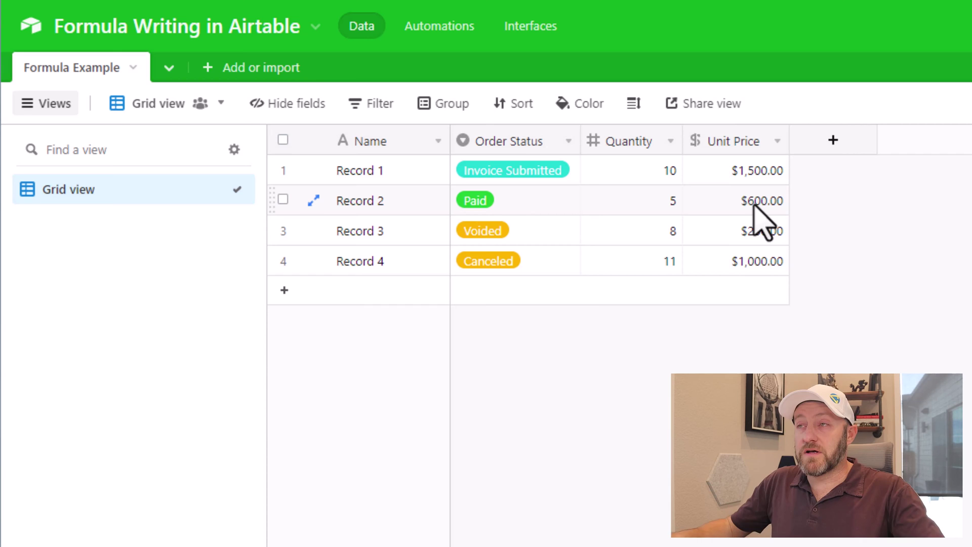
Add a single line text field named 'Blank' to the Formula Example table.
left_click(840, 148)
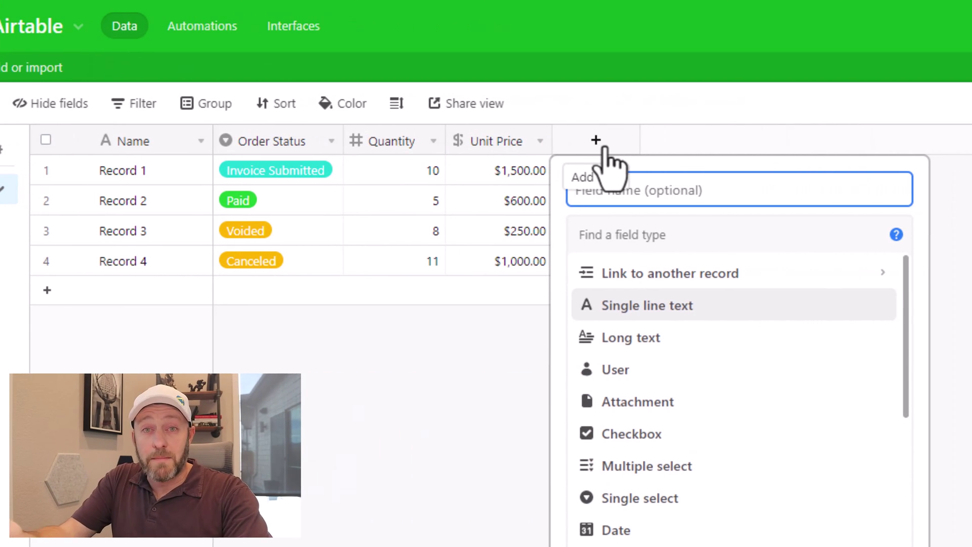
type("Blan")
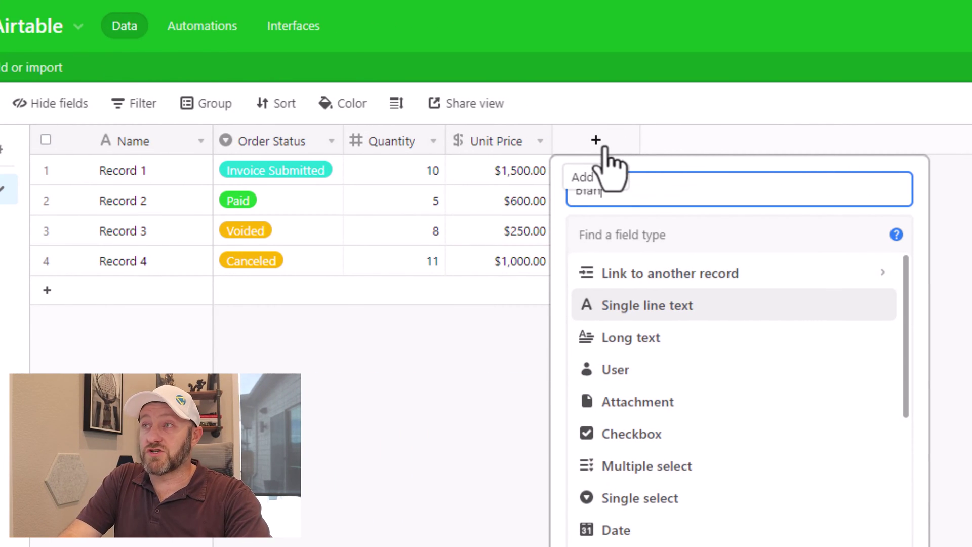
type("k")
key("Tab")
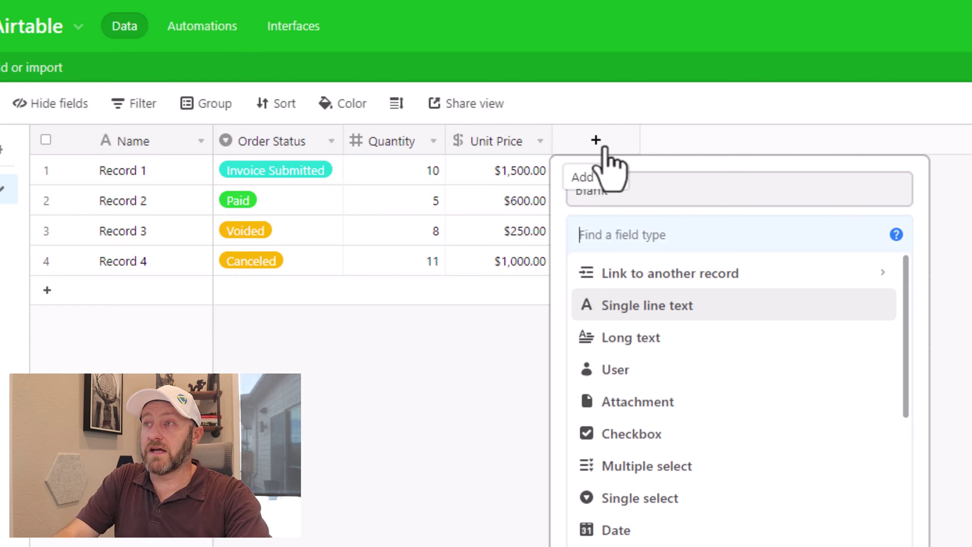
left_click(628, 309)
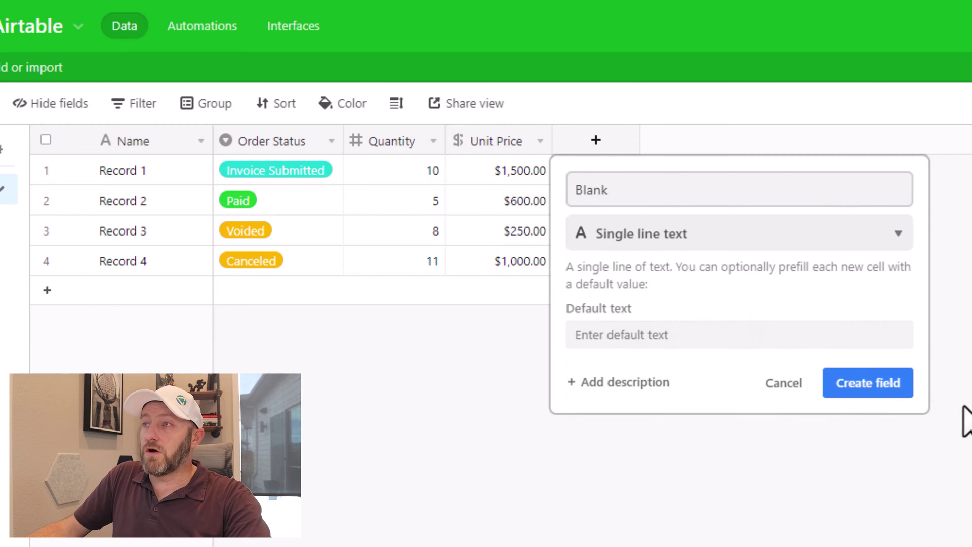
left_click(878, 389)
left_click(595, 203)
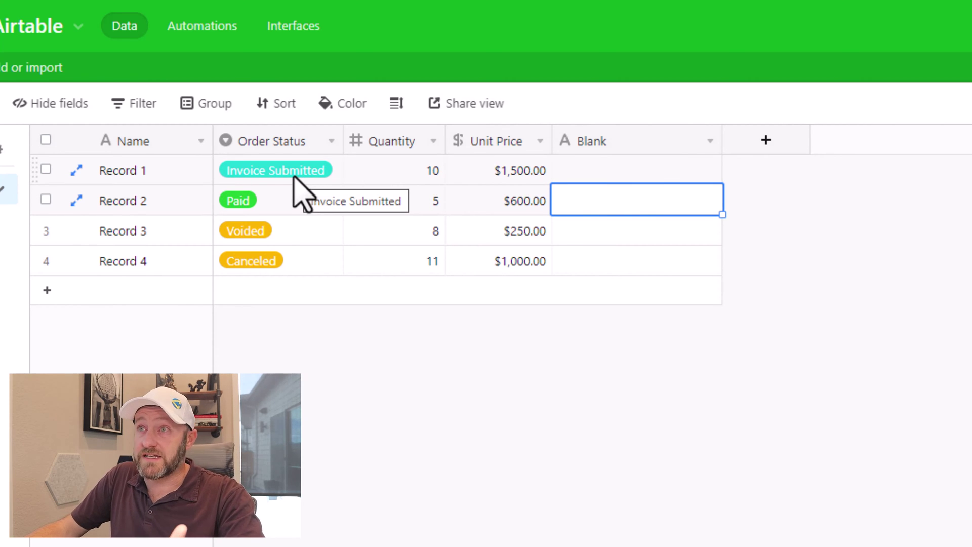
Enter 3000.00 in Record 2's Blank cell, leaving the other records empty.
left_click(606, 169)
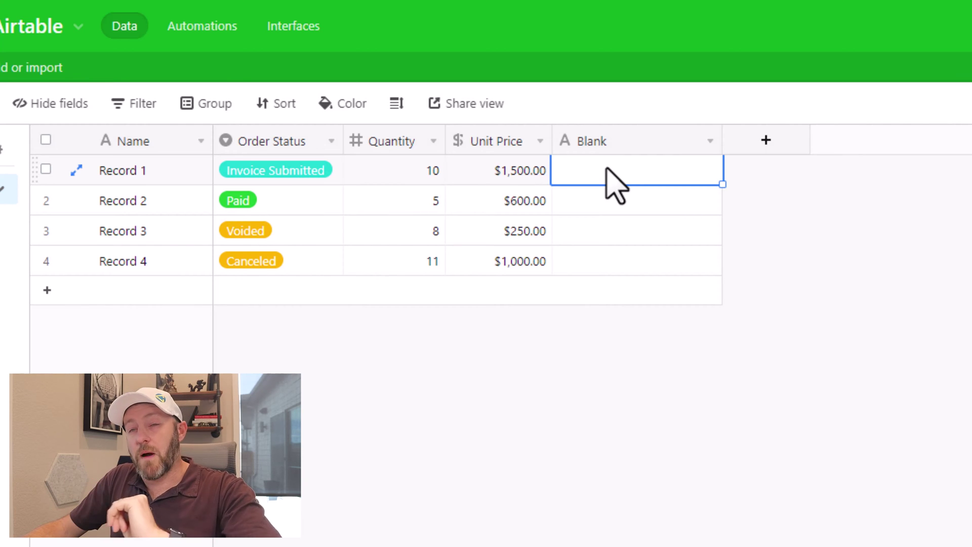
key("Escape")
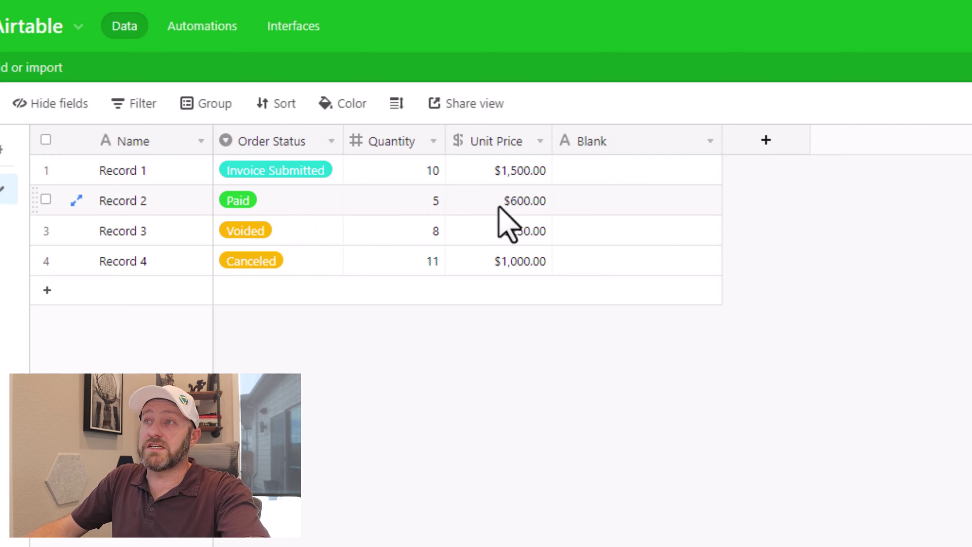
left_click(601, 208)
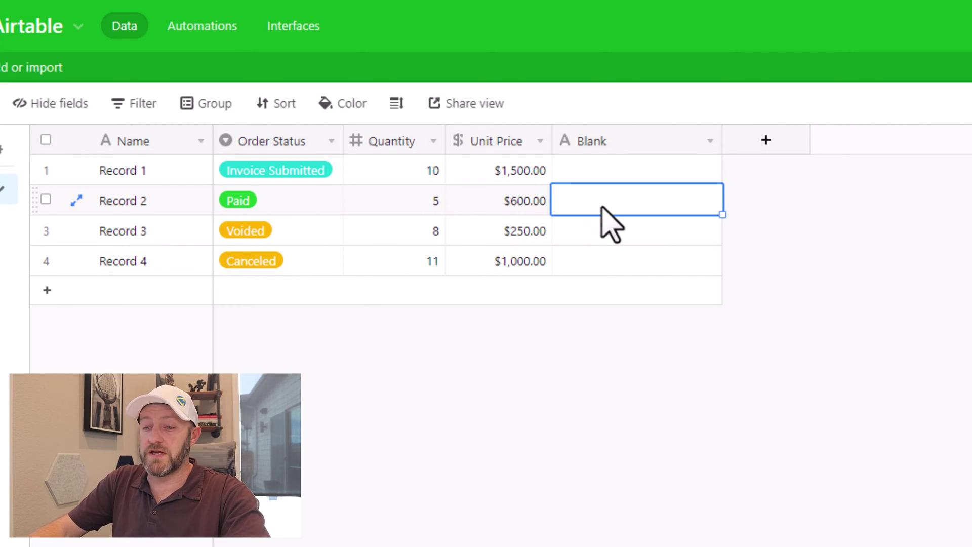
type("3000.00")
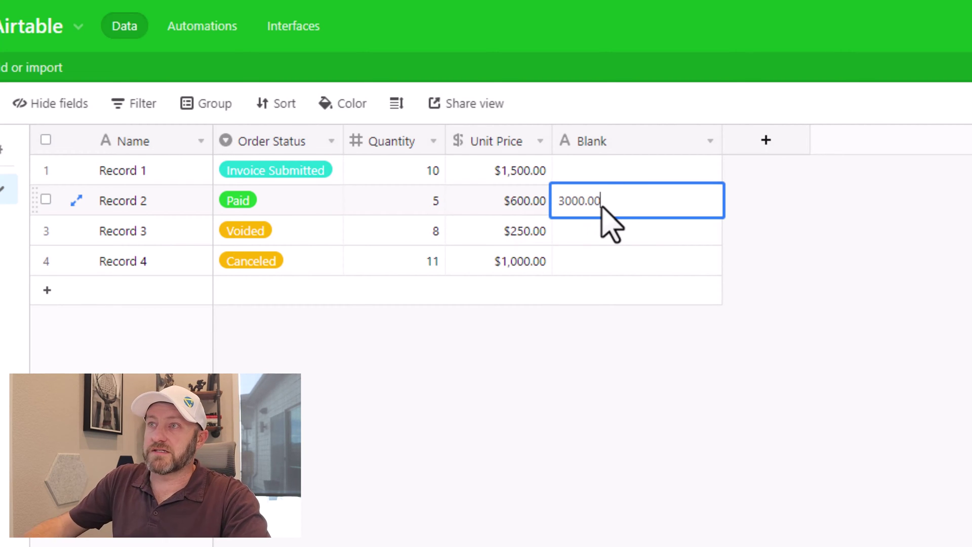
left_click(769, 281)
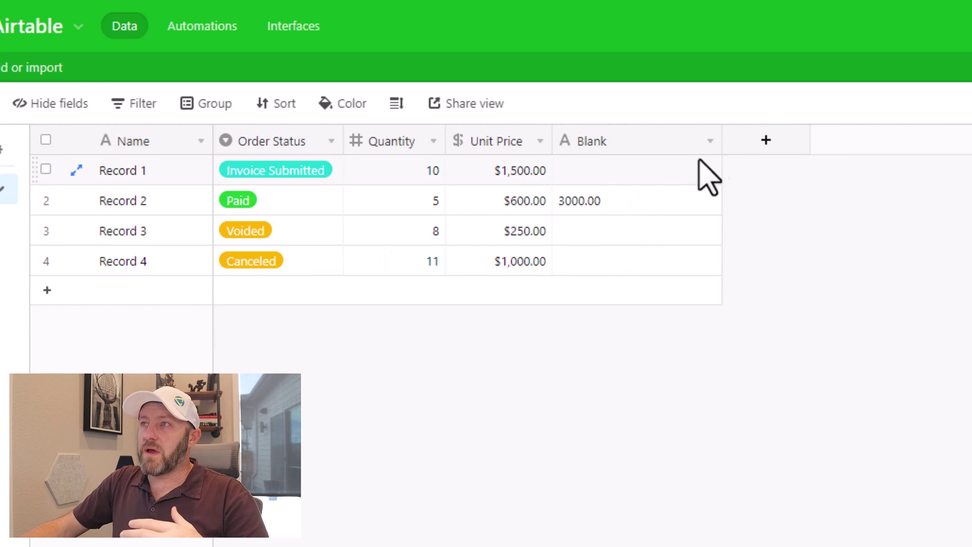
Narrow the Blank column by dragging its header's right edge to the left.
left_click_drag(703, 143, 641, 146)
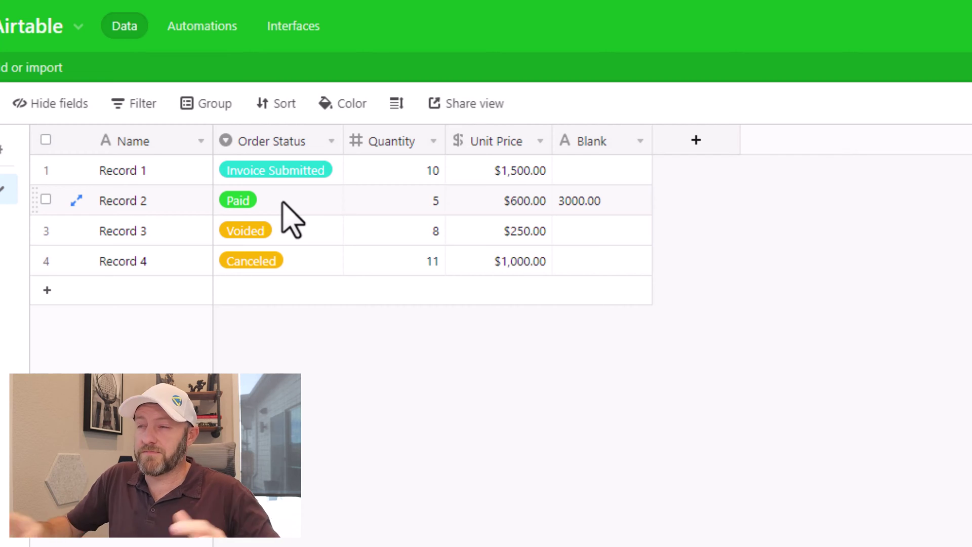
Set up a new Formula field named 'Part 1 Logic' and start its formula with if(.
left_click(696, 142)
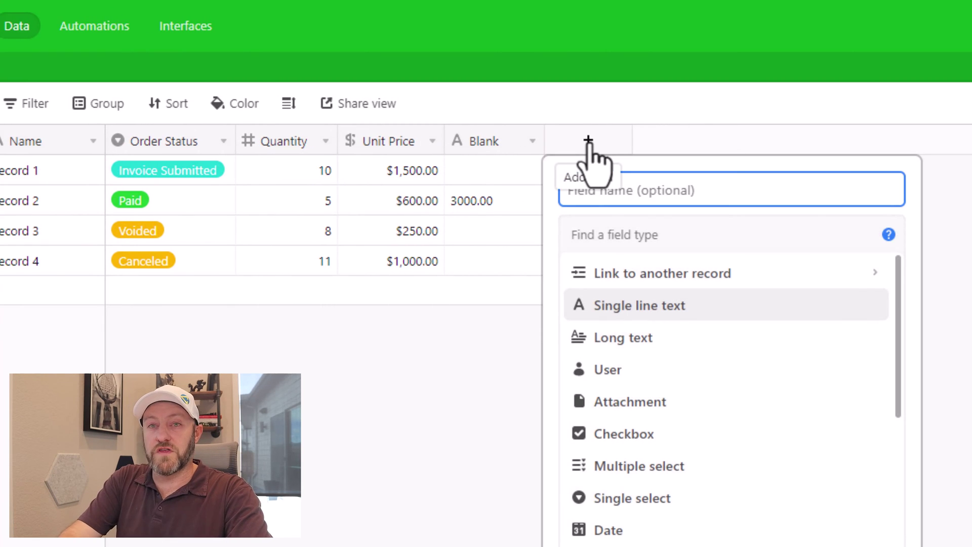
type("Pait 1 Logic")
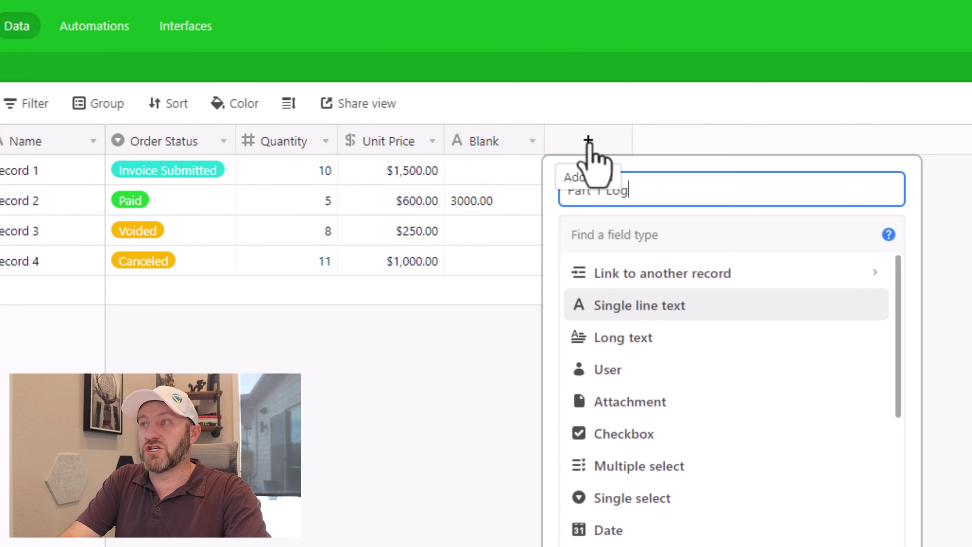
left_click(615, 234)
type("f")
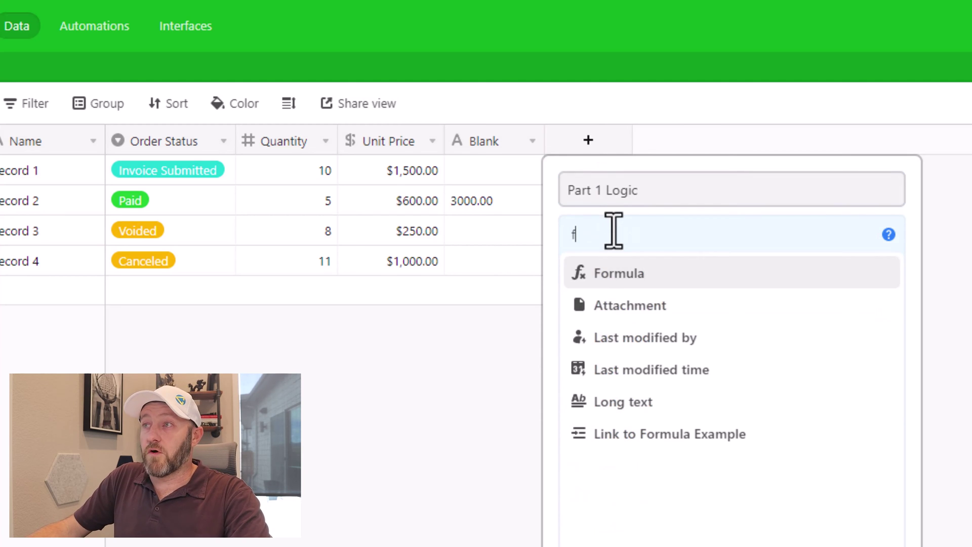
left_click(618, 288)
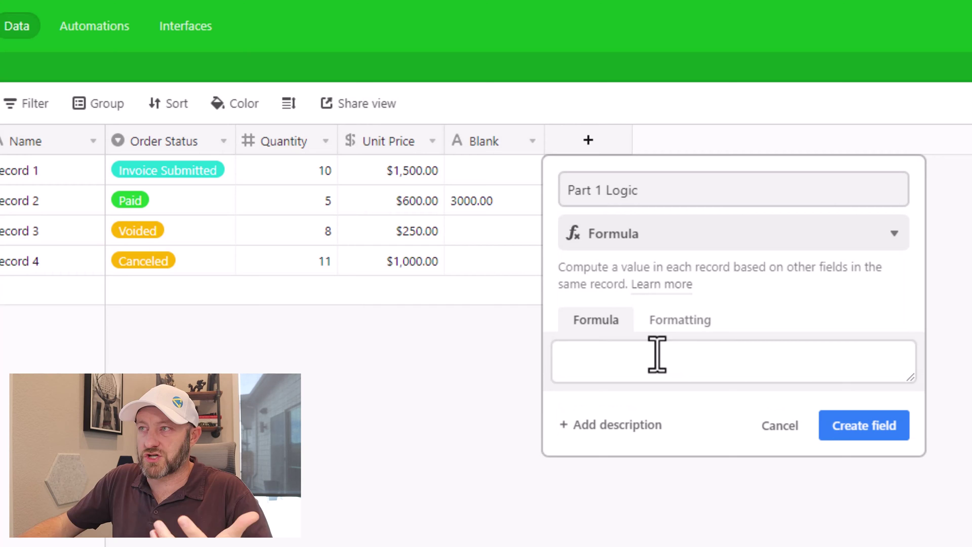
left_click(657, 354)
type("if(")
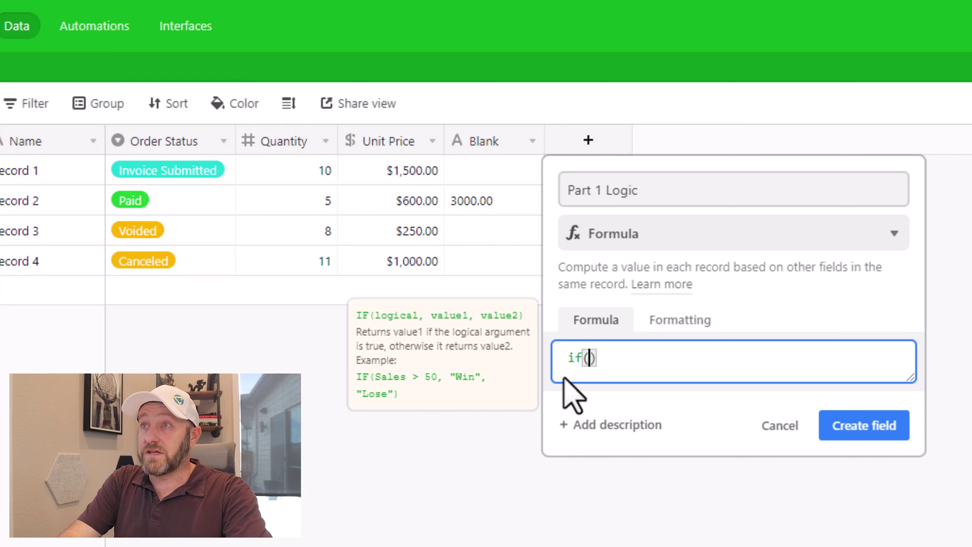
Complete the formula as if({Order Status}='Paid',1,2) and create the field.
type("ord")
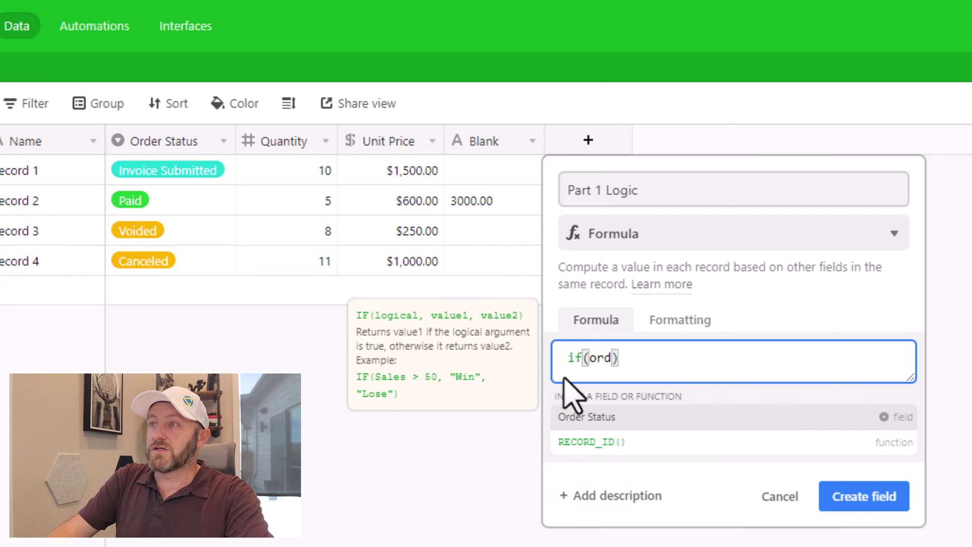
key("Tab")
type("=")
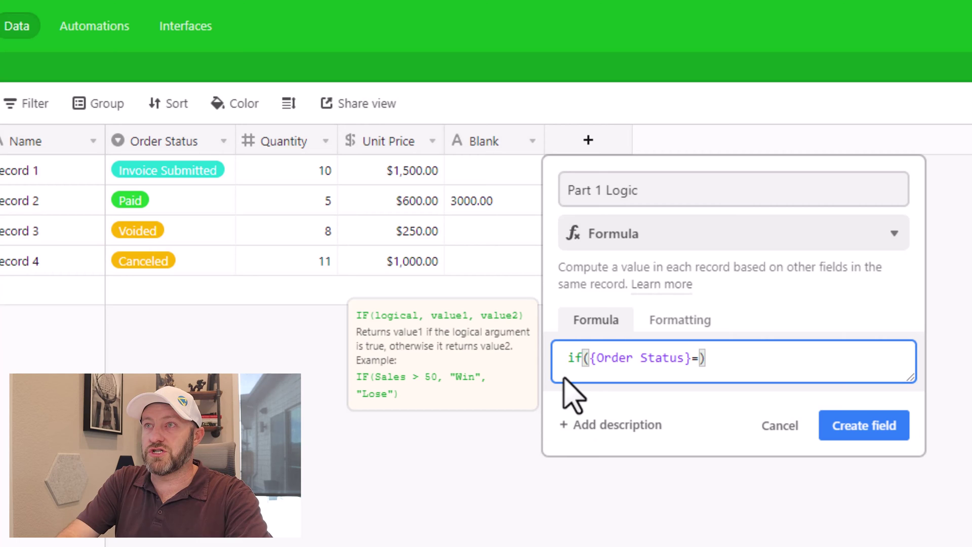
type("'Paid")
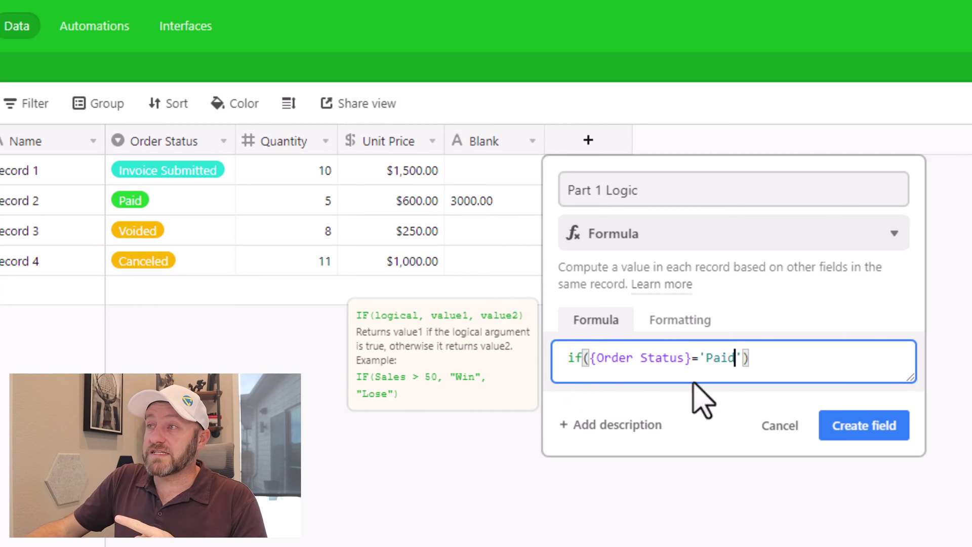
left_click_drag(700, 358, 746, 361)
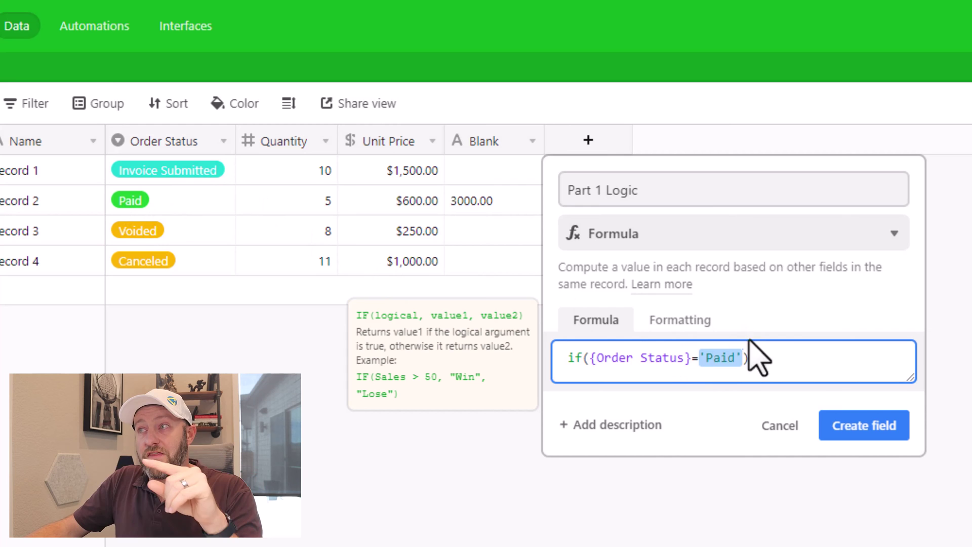
left_click(744, 365)
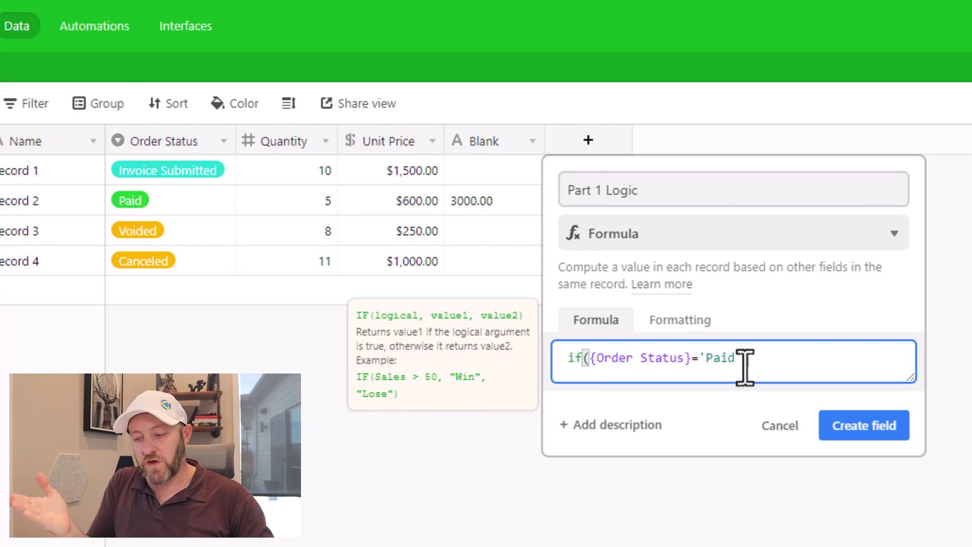
type("'")
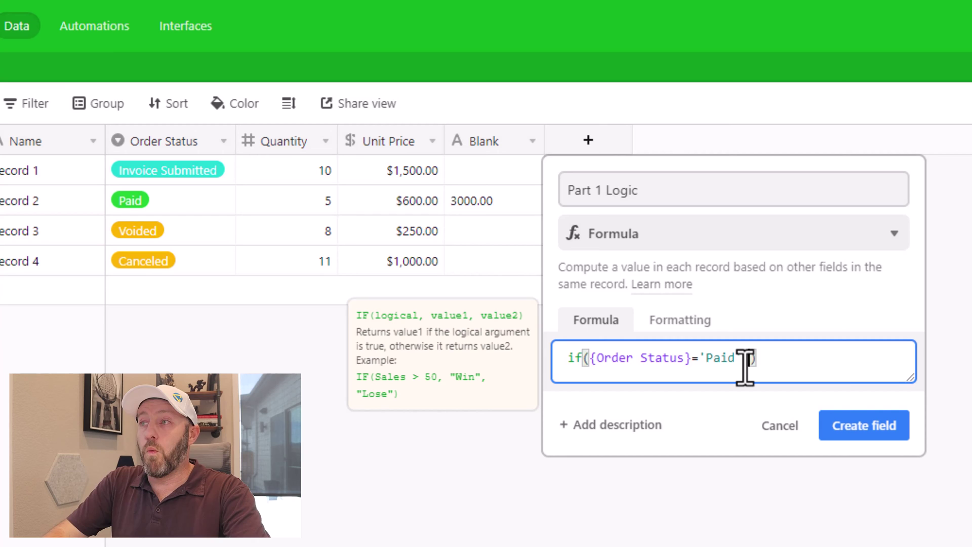
type(",1,")
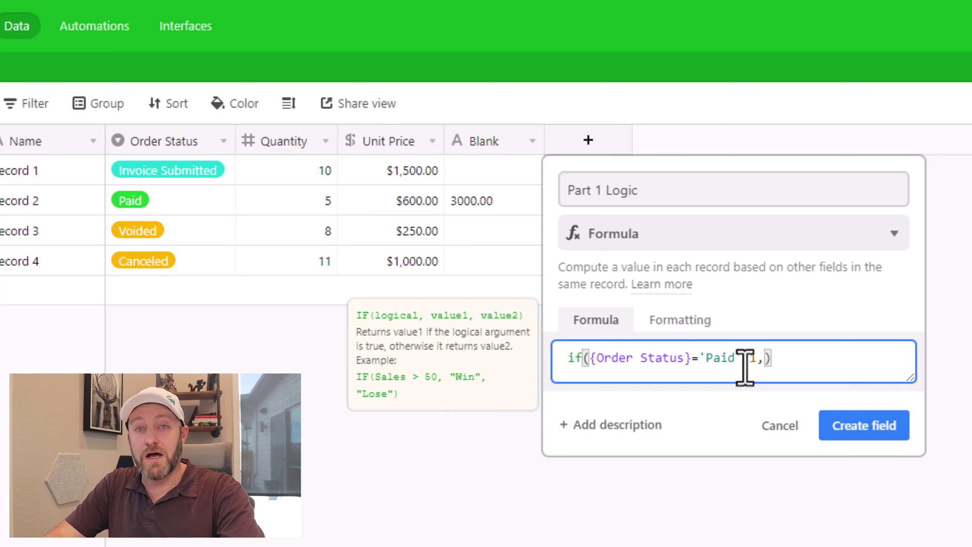
type("2")
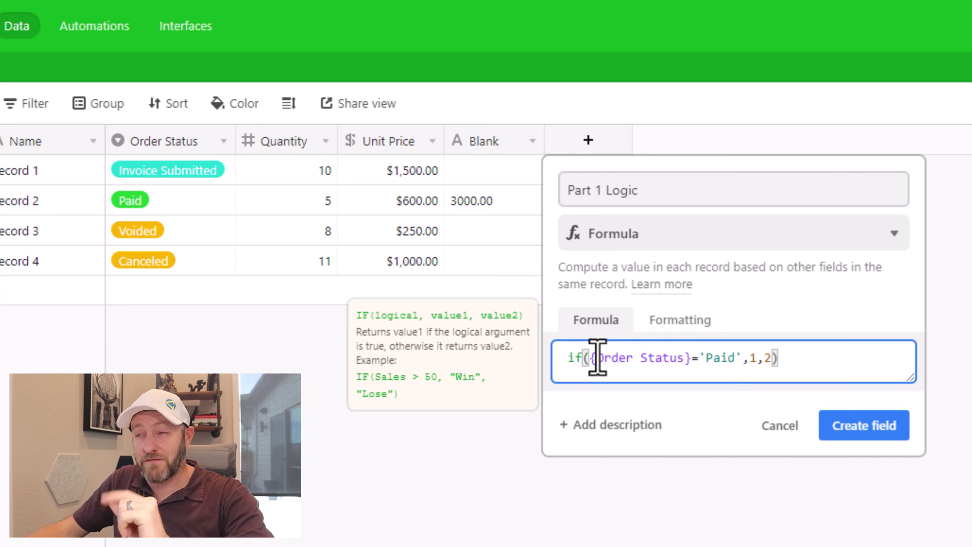
left_click_drag(591, 357, 757, 361)
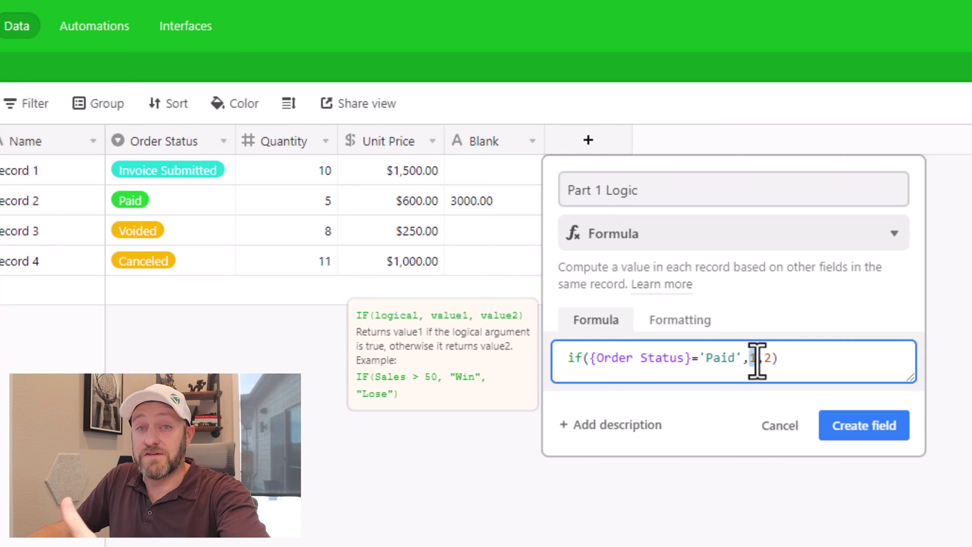
double_click(768, 360)
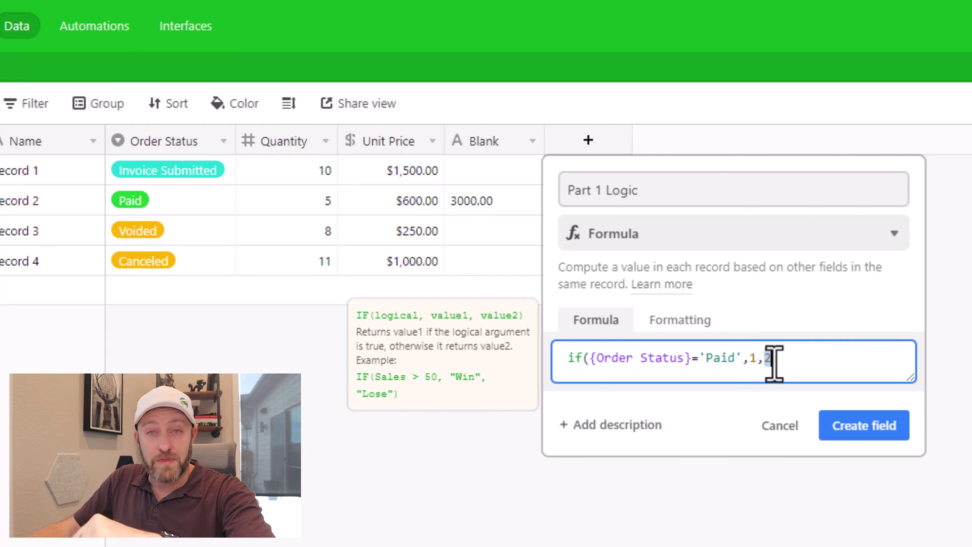
left_click(866, 432)
Narrow the Part 1 Logic column and compare its results 2, 1, 2, 2.
left_click_drag(713, 142, 664, 141)
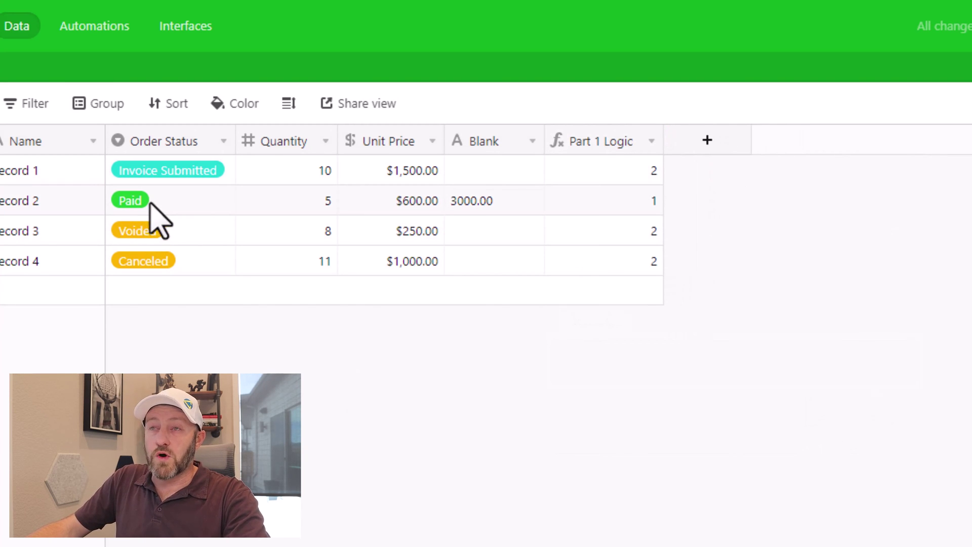
left_click(636, 209)
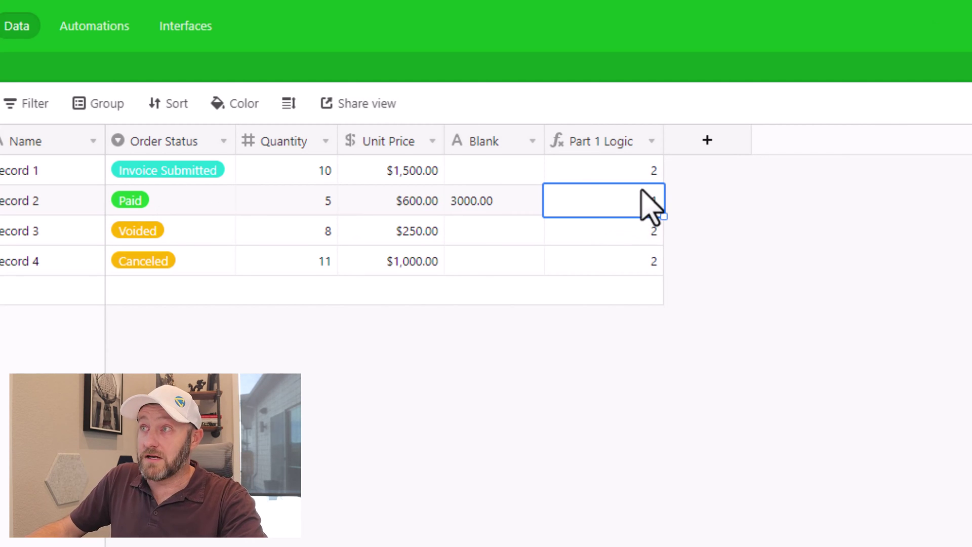
left_click(644, 178)
left_click(642, 235)
left_click_drag(642, 247, 636, 263)
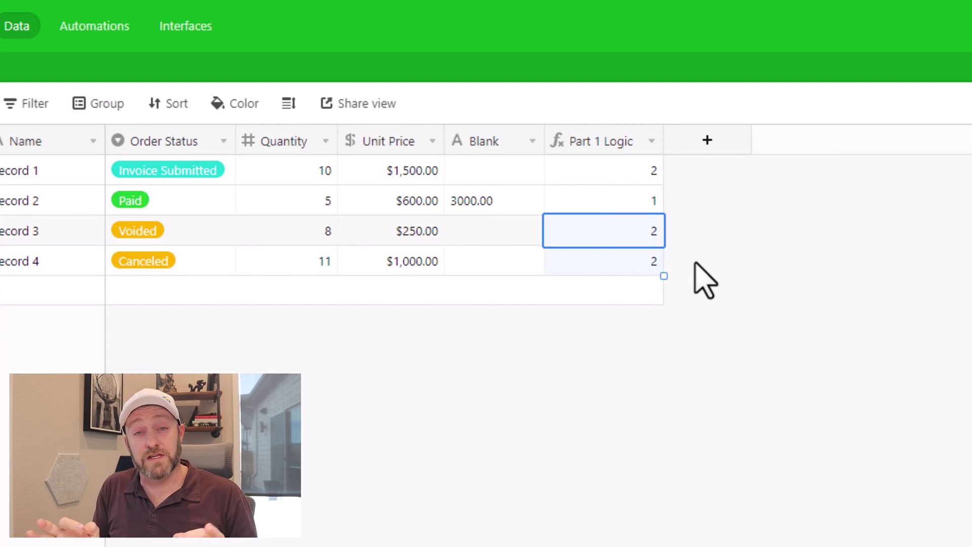
Add a new Formula field named 'Part 2 Math'.
left_click(705, 141)
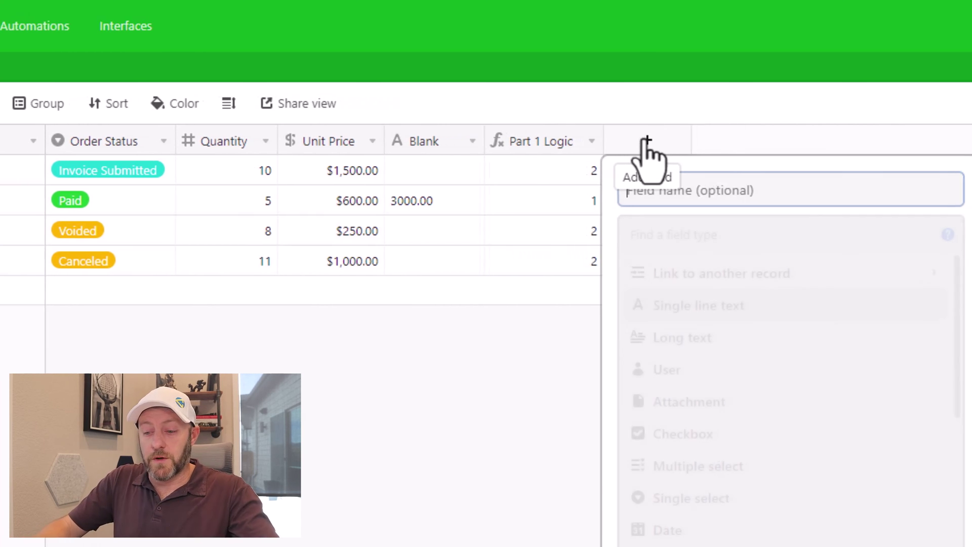
type("Part 2 Math")
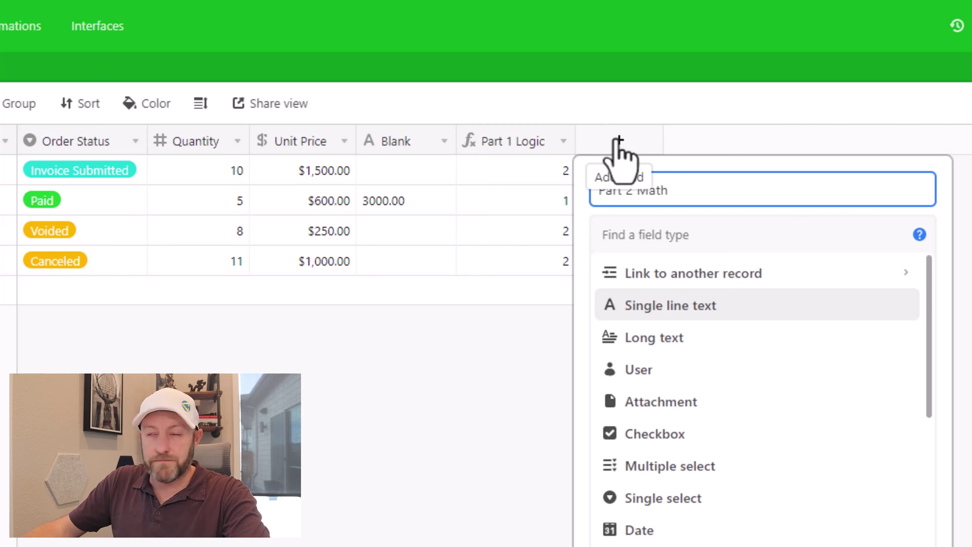
key("Tab")
type("f")
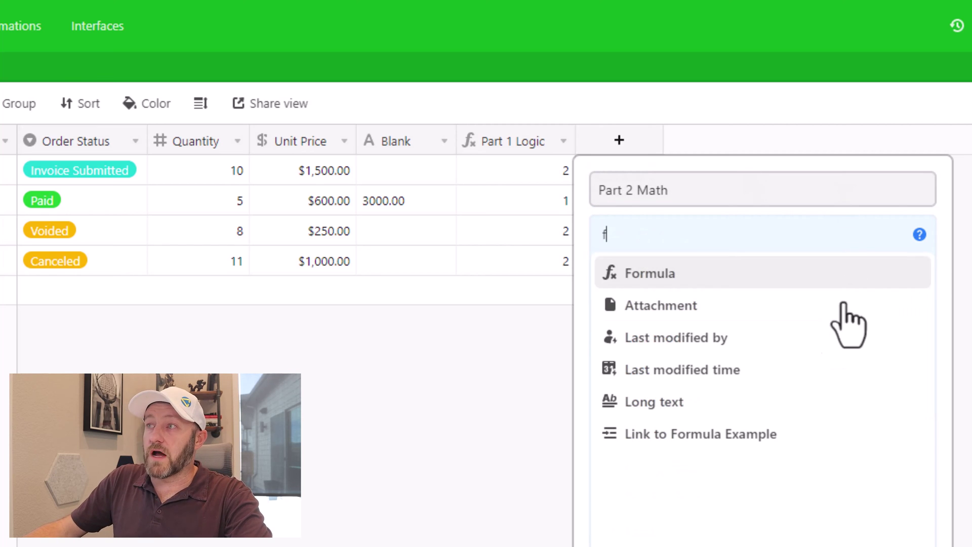
left_click(697, 281)
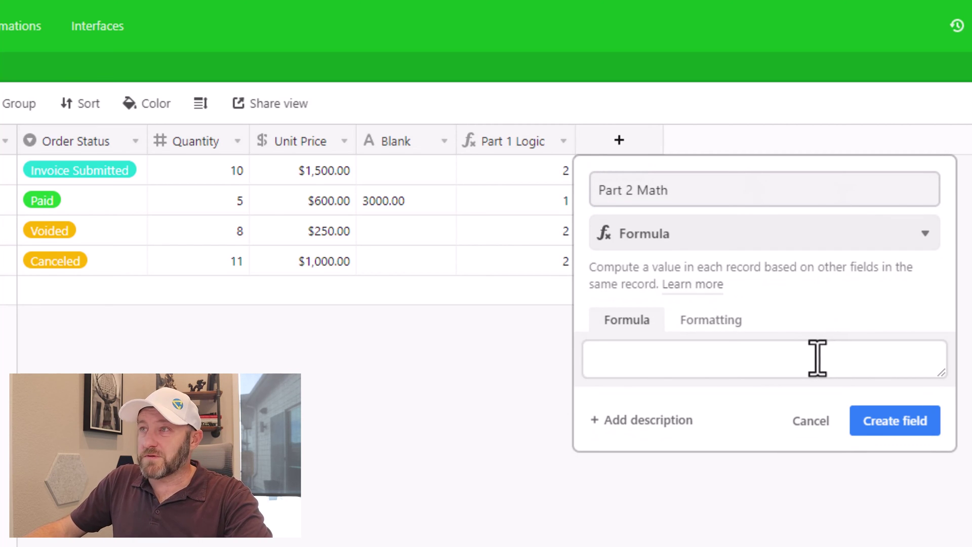
Enter Quantity*{Unit Price} as its formula and format the results as currency.
left_click(817, 358)
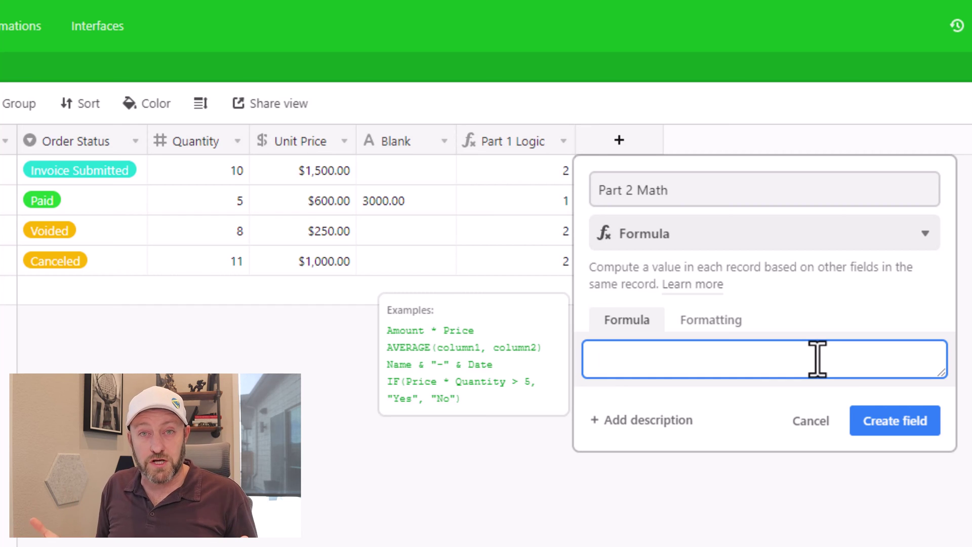
type("qua")
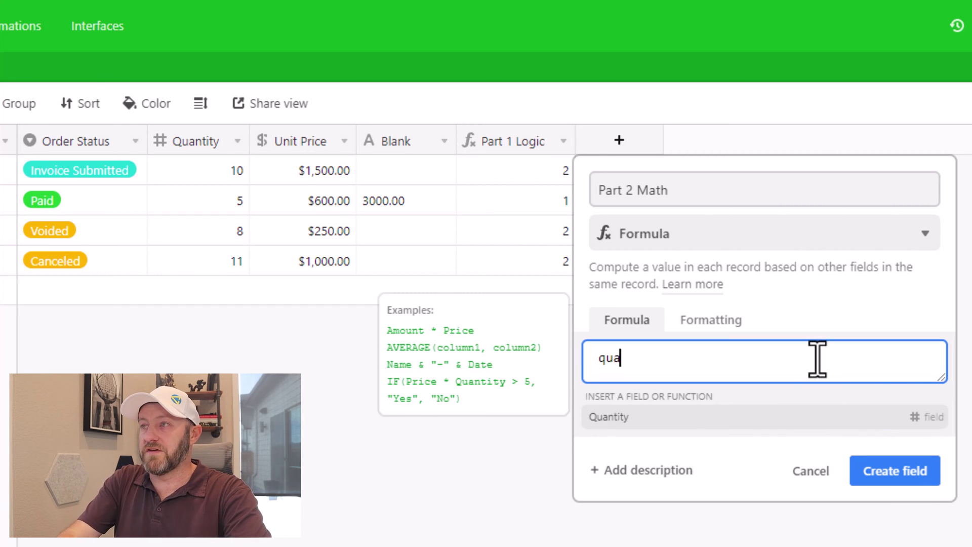
key("Return")
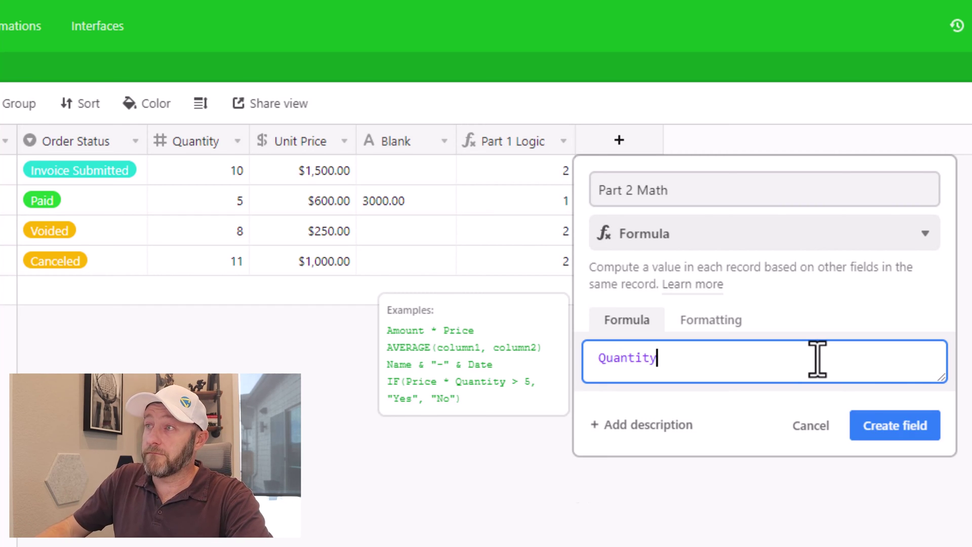
type("*")
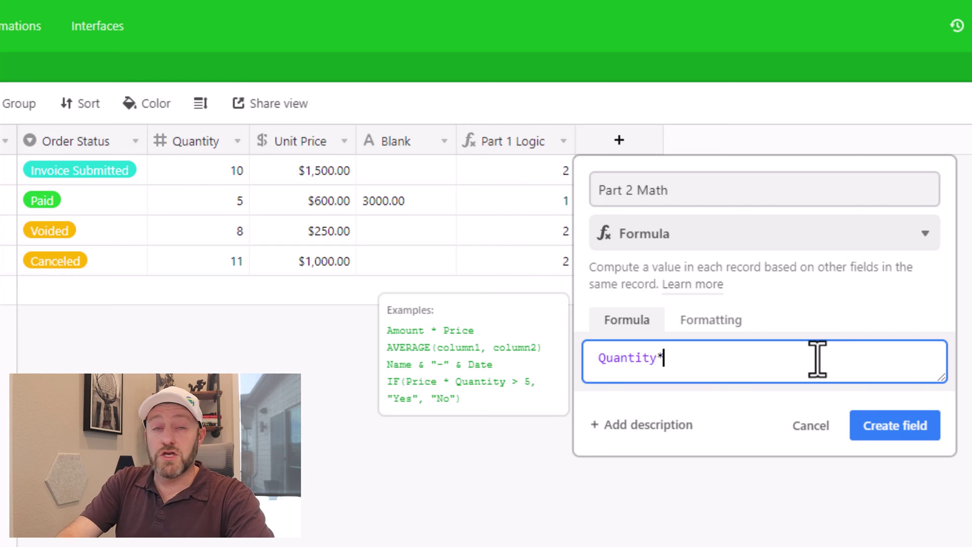
type("unit")
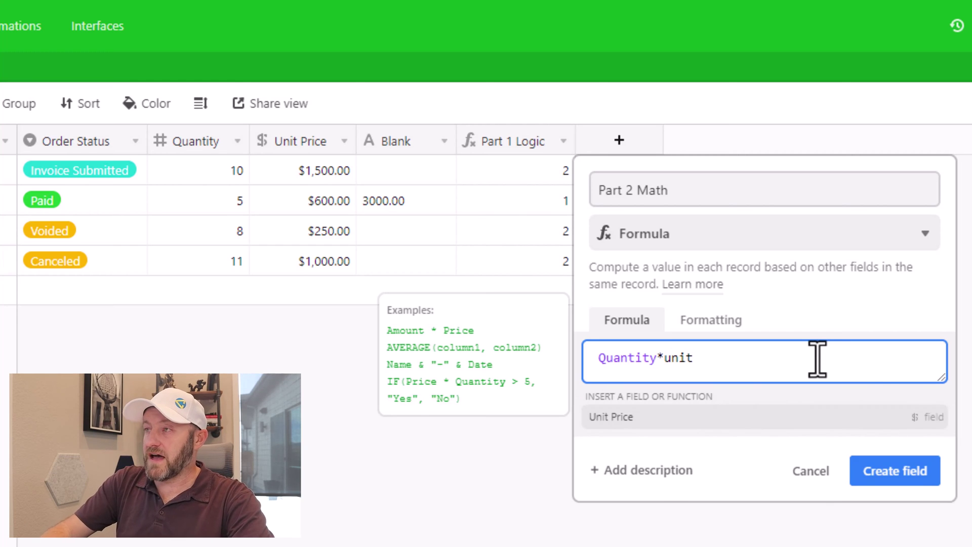
key("Return")
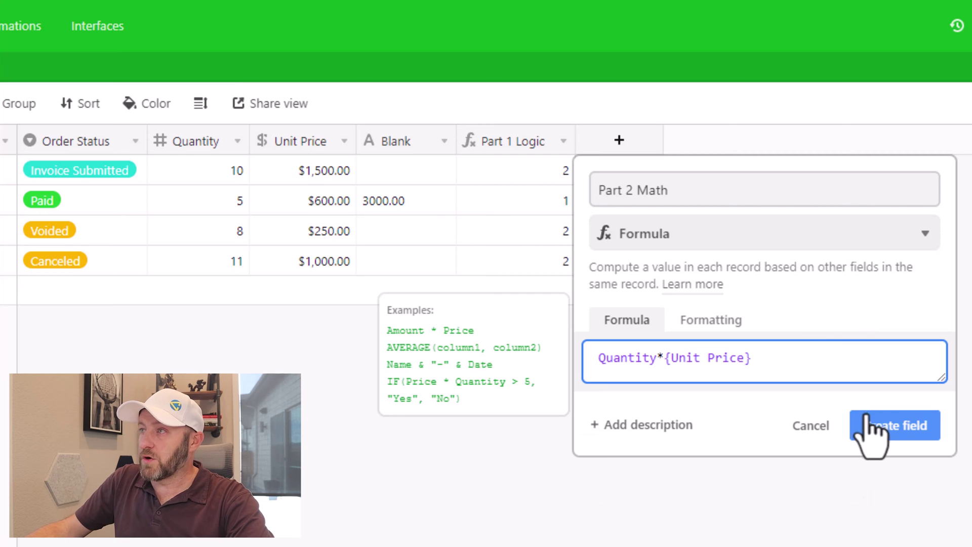
left_click(734, 344)
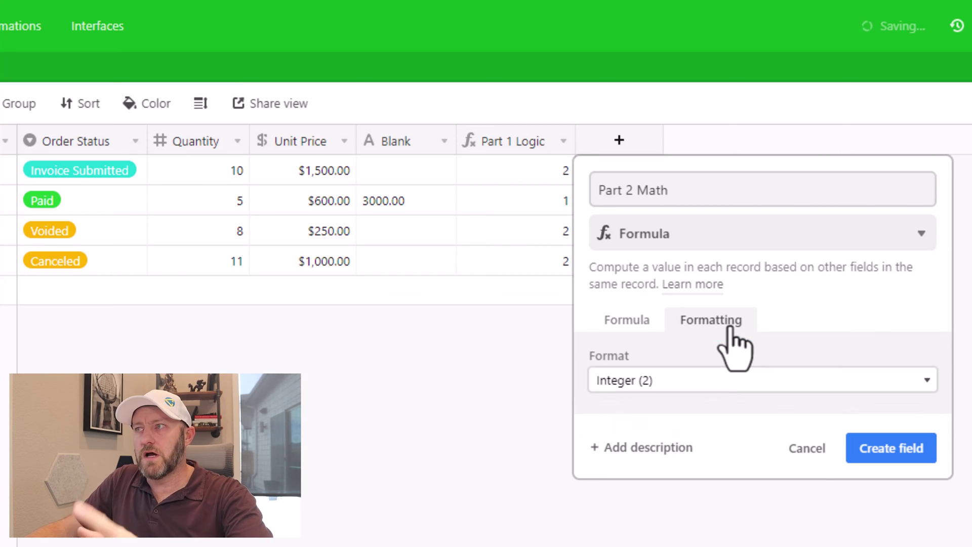
left_click(715, 385)
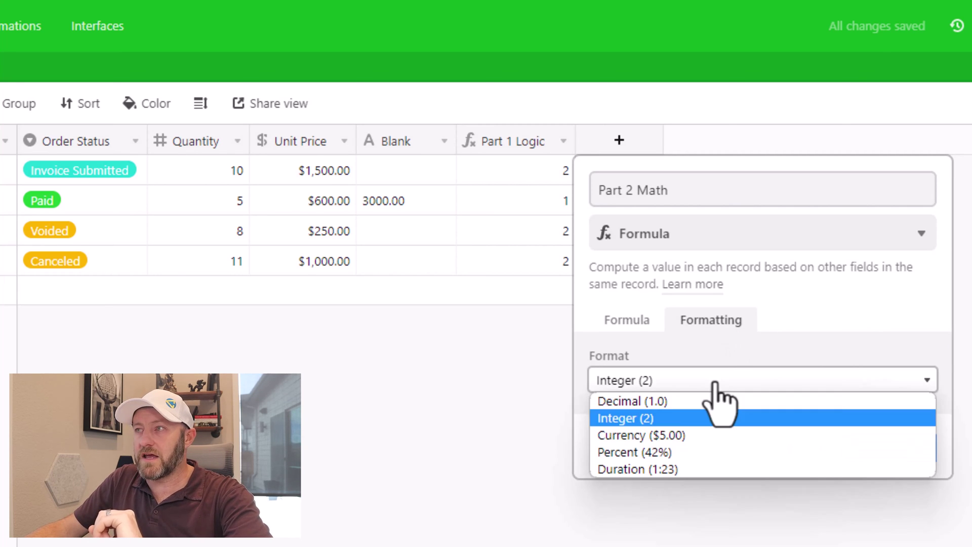
left_click(715, 437)
Create the Part 2 Math field and narrow its column to fit the currency totals.
left_click(917, 526)
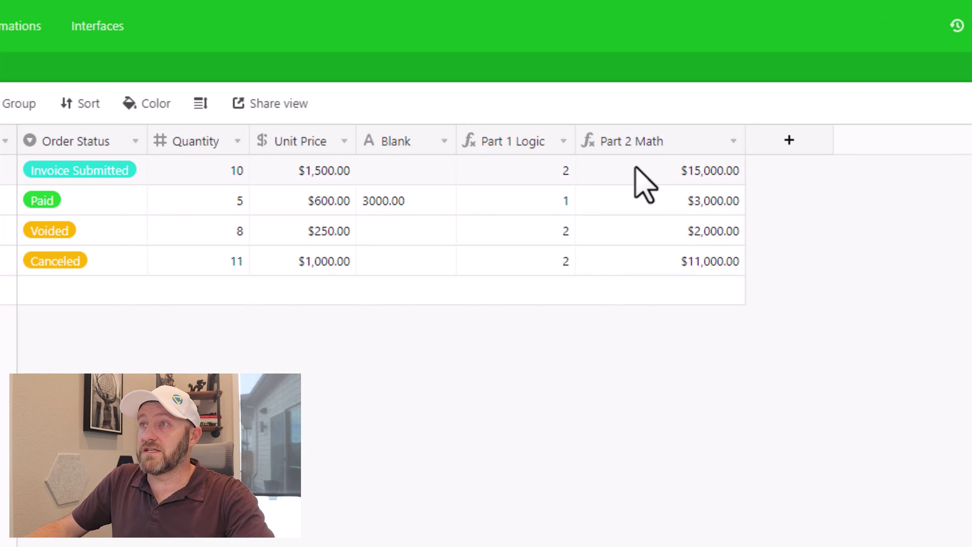
left_click(218, 174)
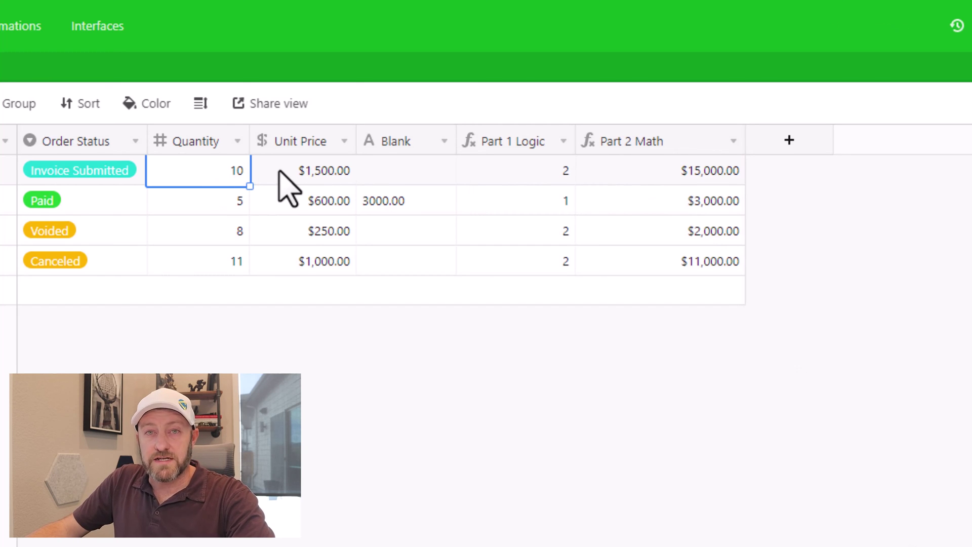
left_click(280, 172)
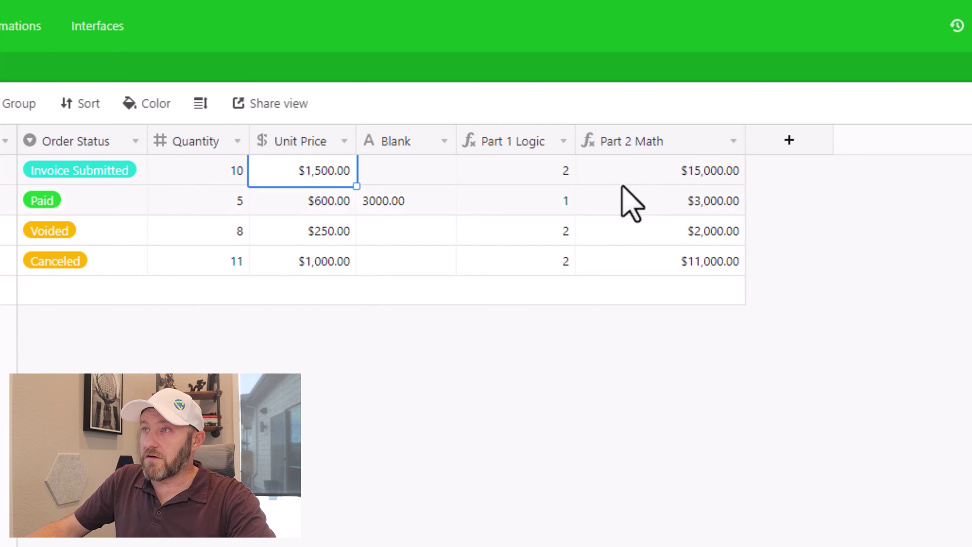
left_click_drag(746, 138, 703, 135)
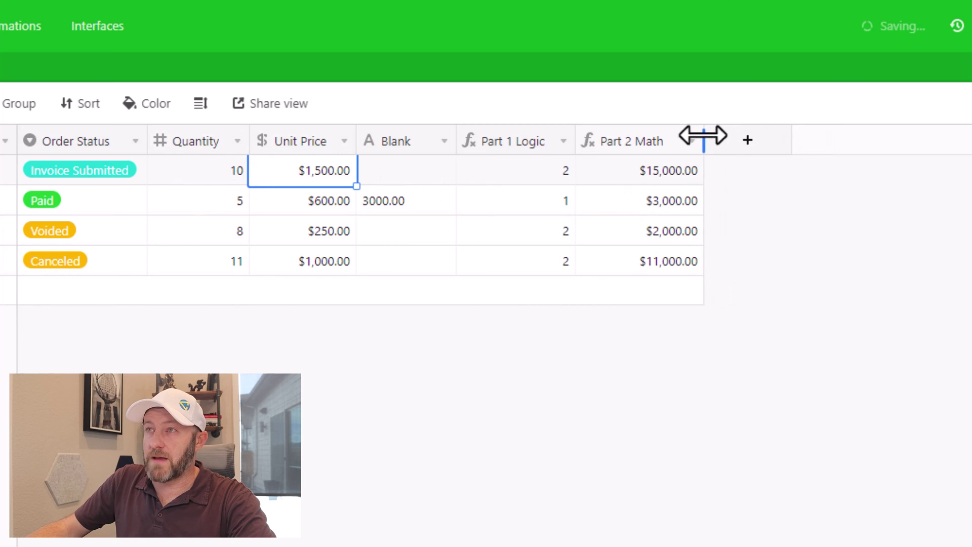
left_click(227, 169)
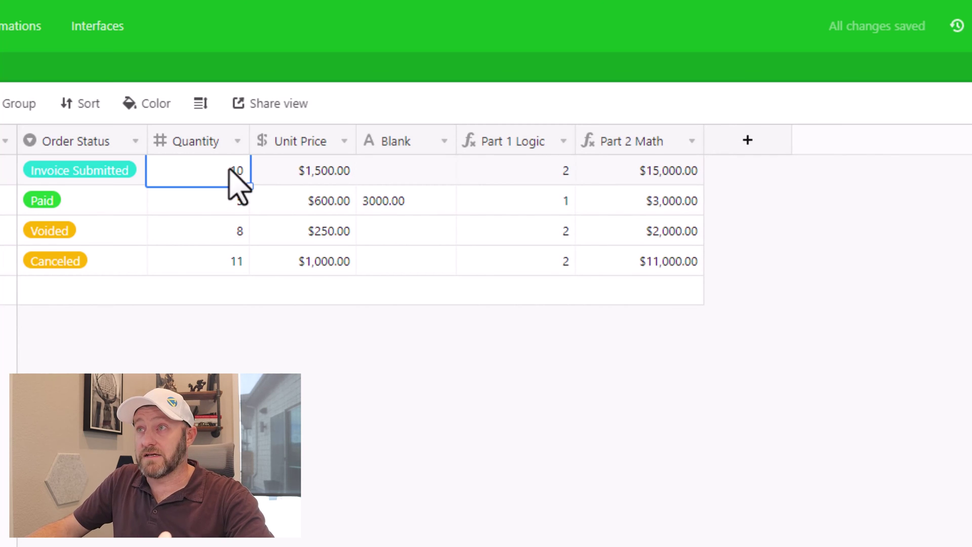
left_click(297, 171)
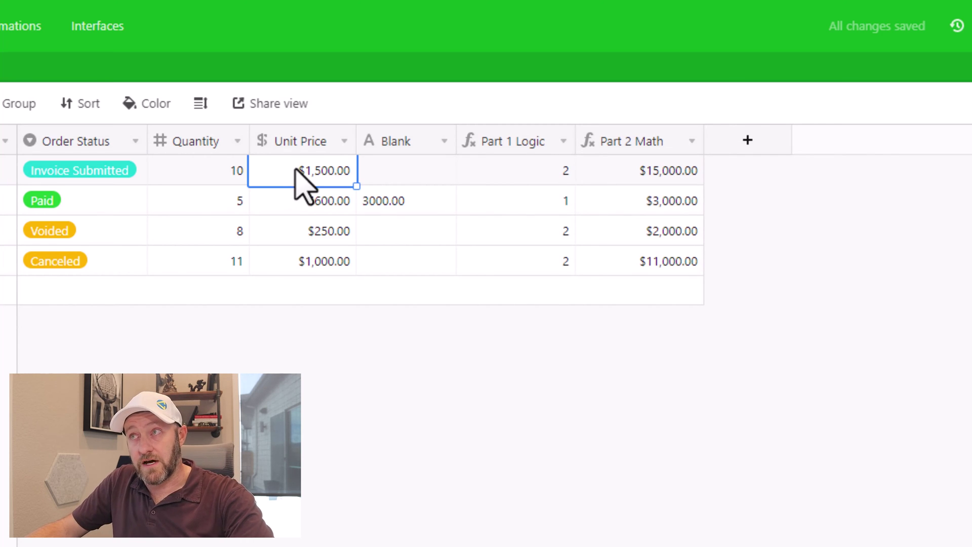
left_click(282, 202)
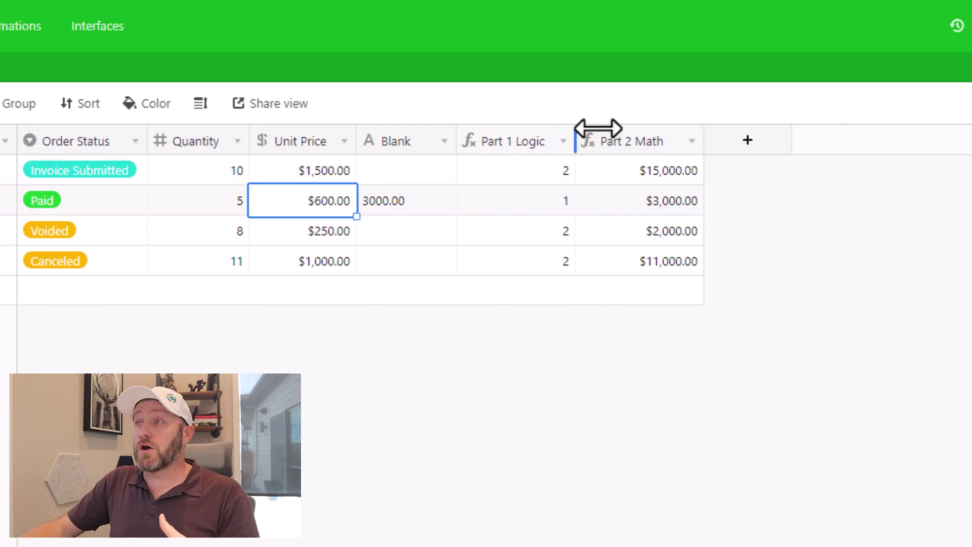
Replace the 1 in Part 1 Logic's IF with Quantity*{Unit Price} and save.
double_click(630, 142)
left_click(514, 361)
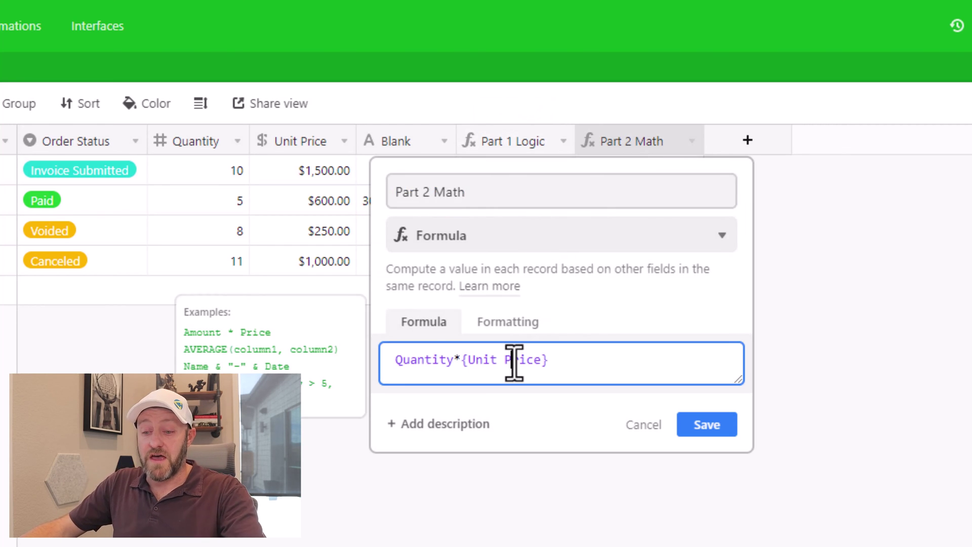
key("ctrl+a")
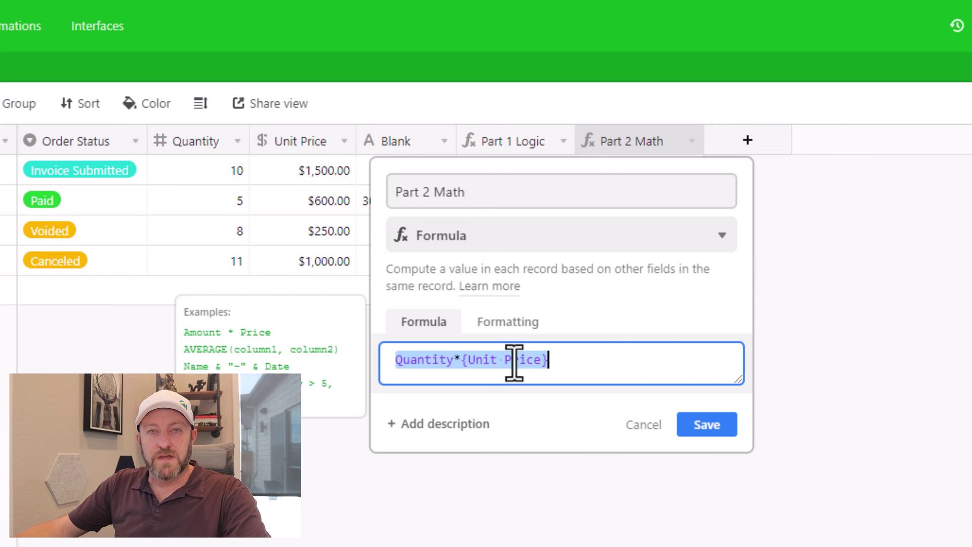
key("Escape")
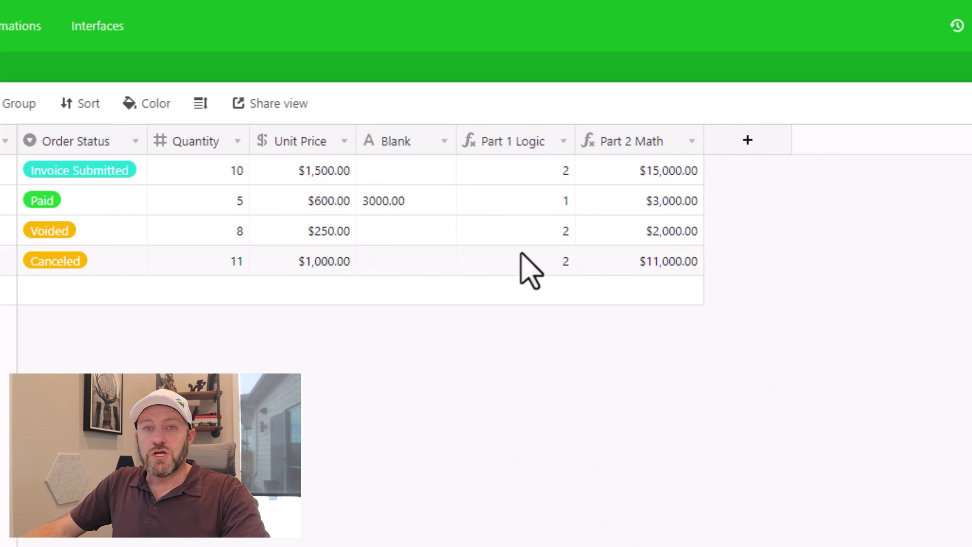
double_click(513, 147)
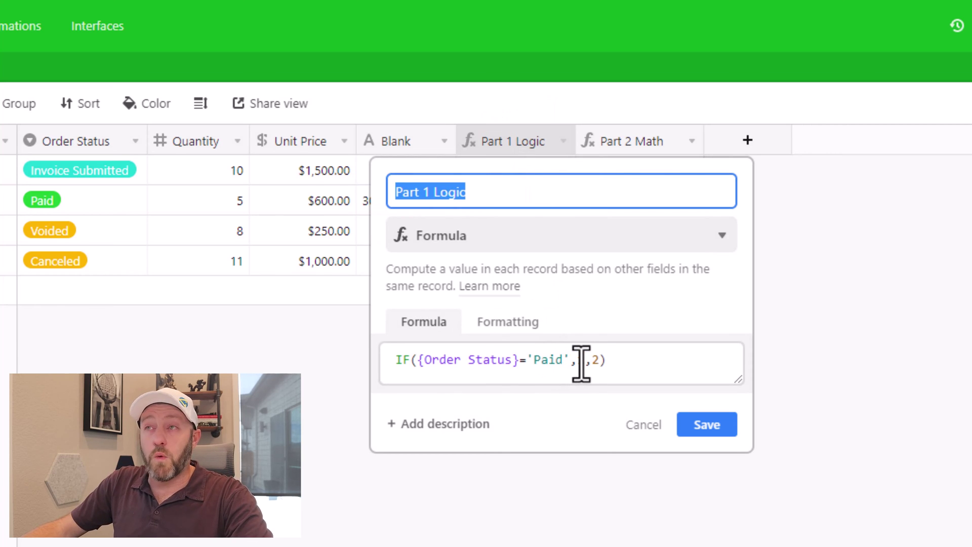
double_click(582, 360)
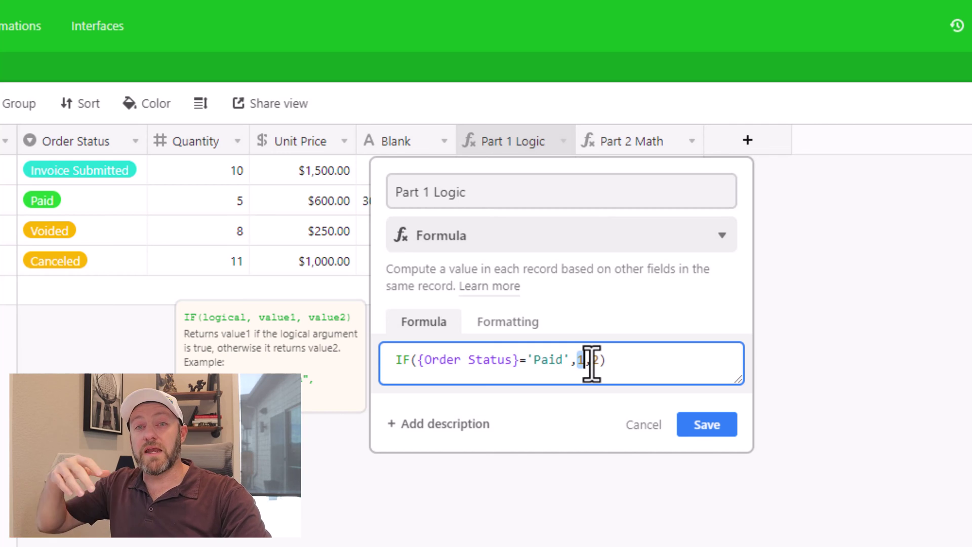
type("Quantity*{Unit Price}")
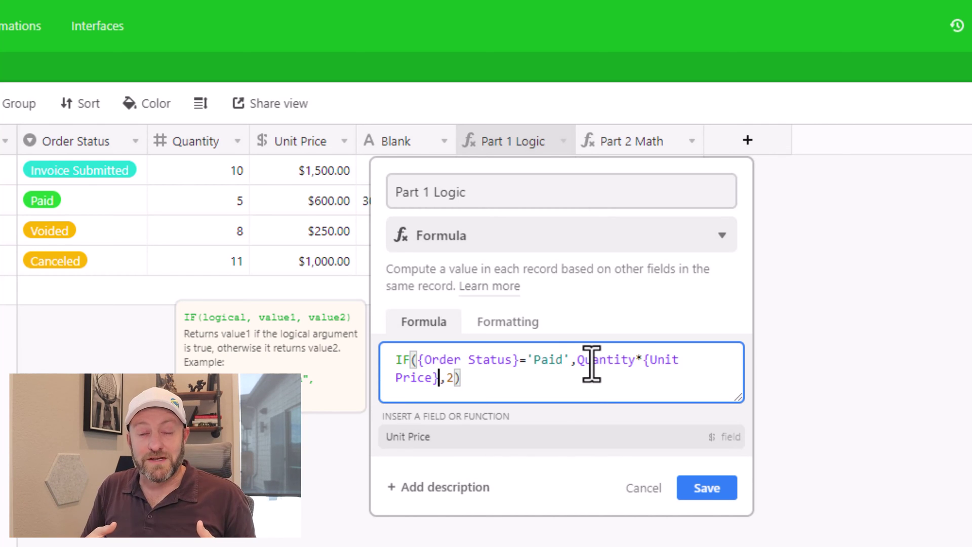
left_click(707, 493)
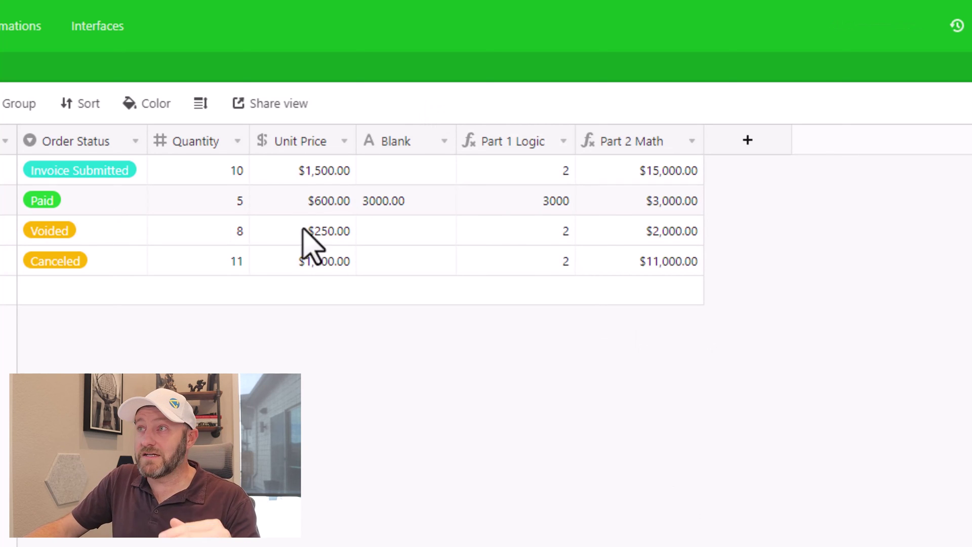
left_click(395, 205)
left_click(492, 205)
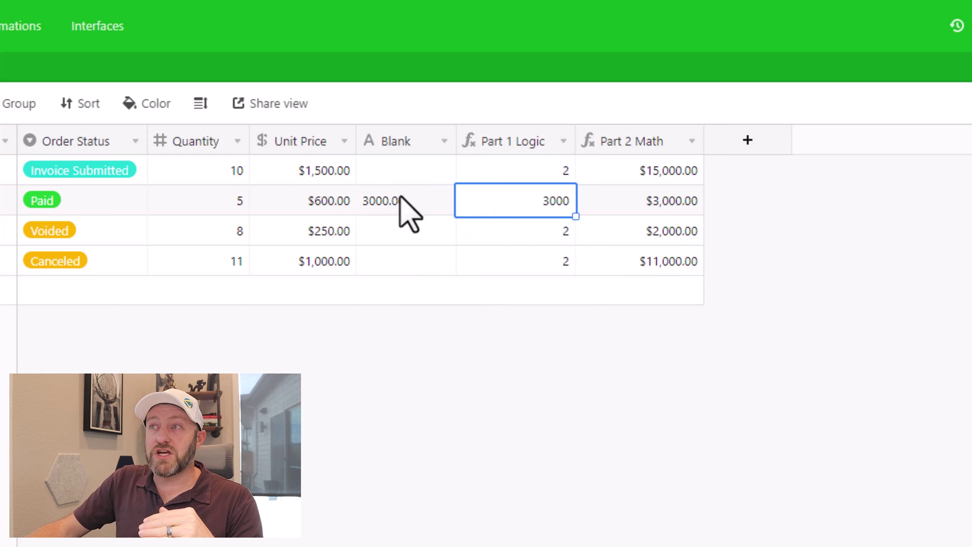
left_click(399, 139)
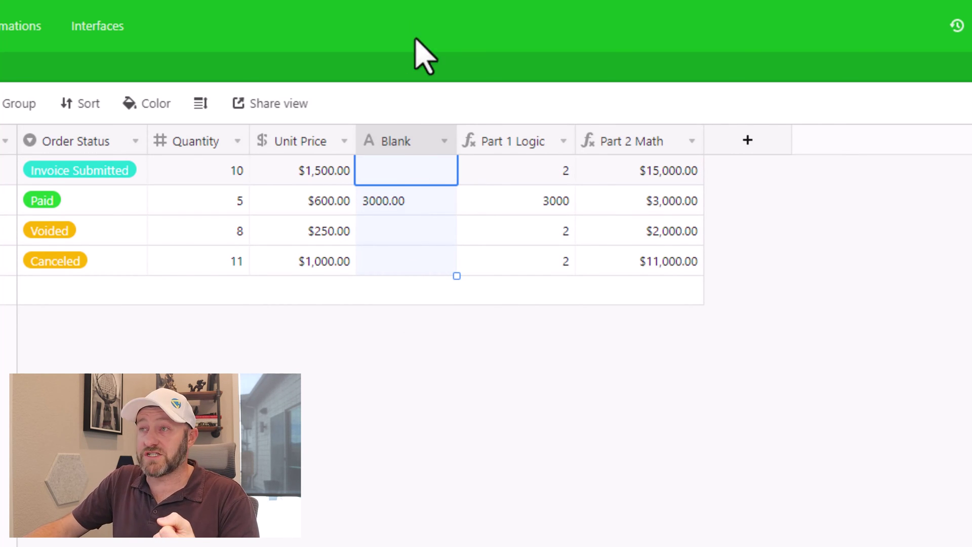
left_click(414, 202)
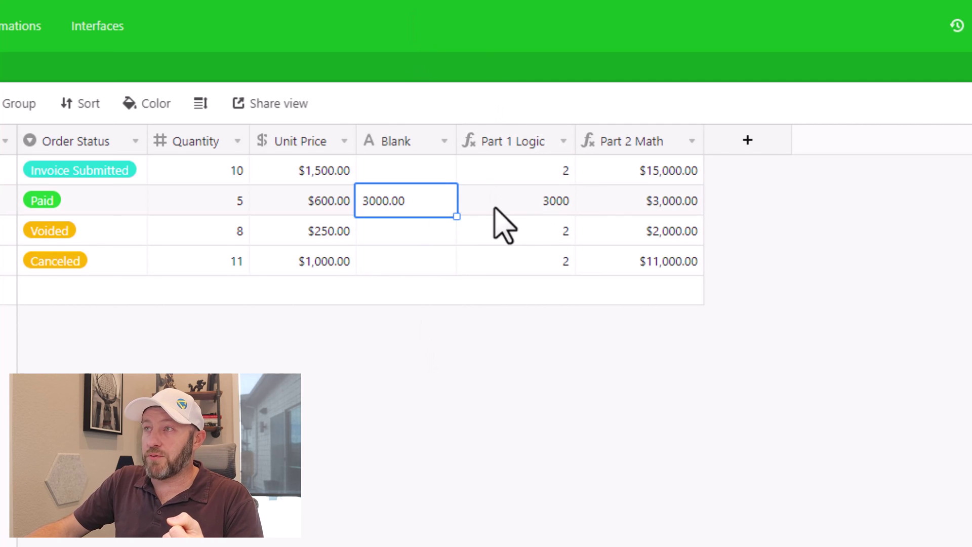
left_click(494, 206)
left_click(430, 209)
left_click(529, 175)
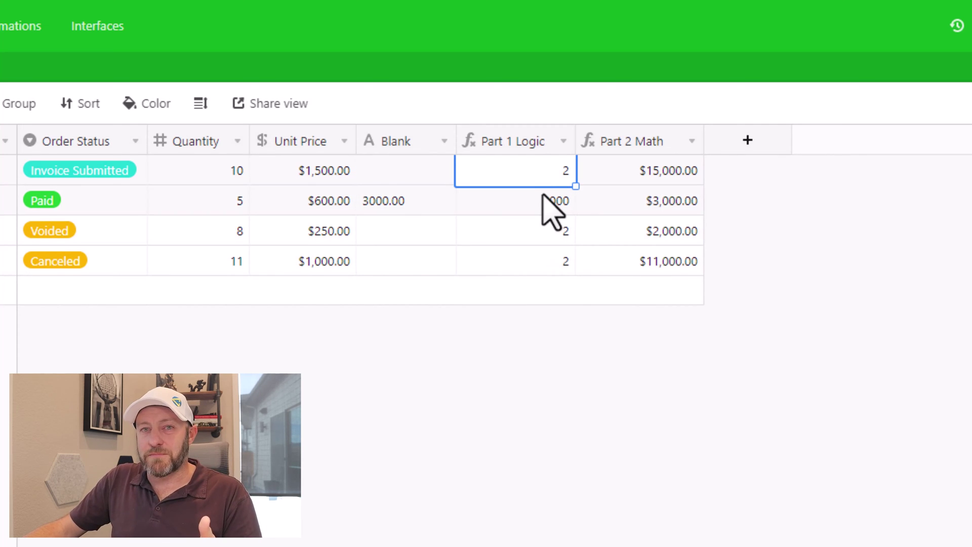
Change Part 1 Logic's fallback from 2 to blank() and save the formula.
double_click(517, 144)
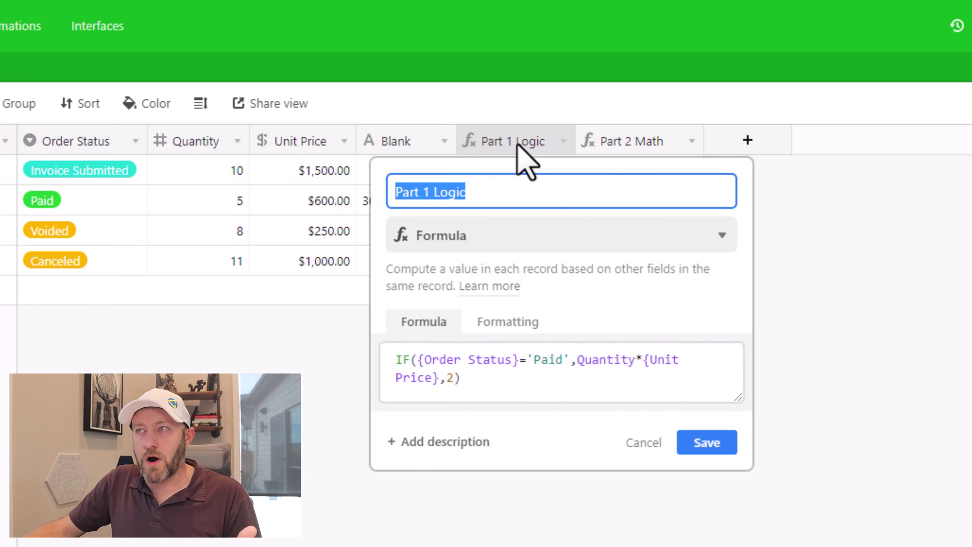
left_click(609, 380)
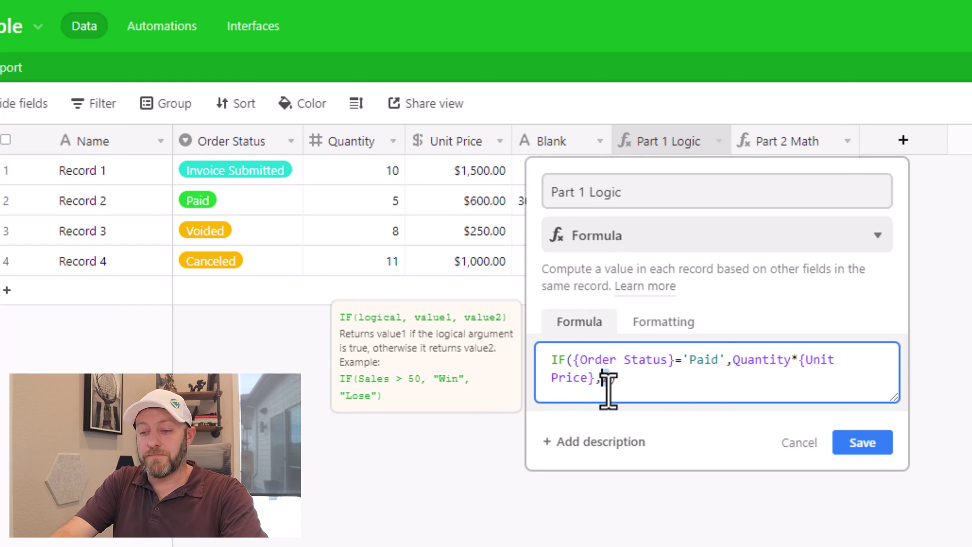
type("()")
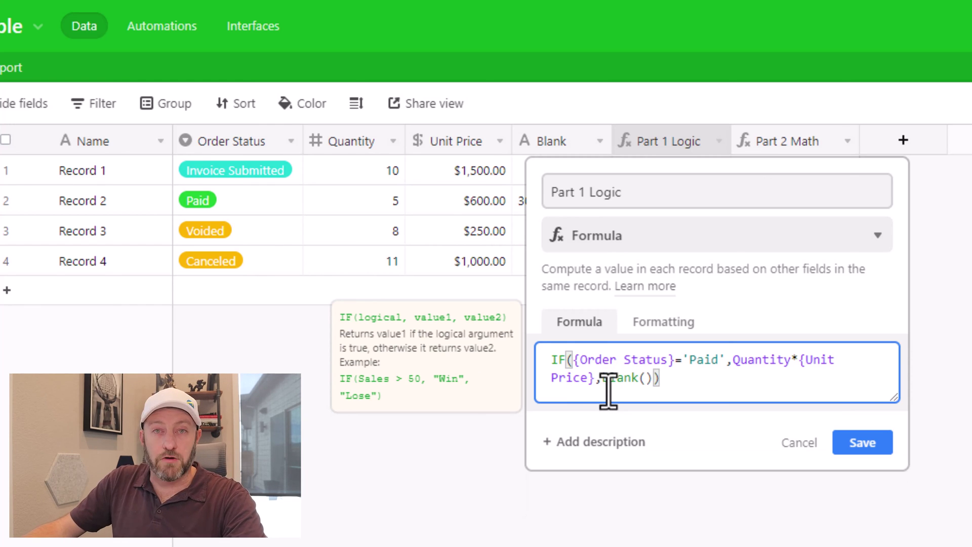
left_click_drag(601, 377, 655, 382)
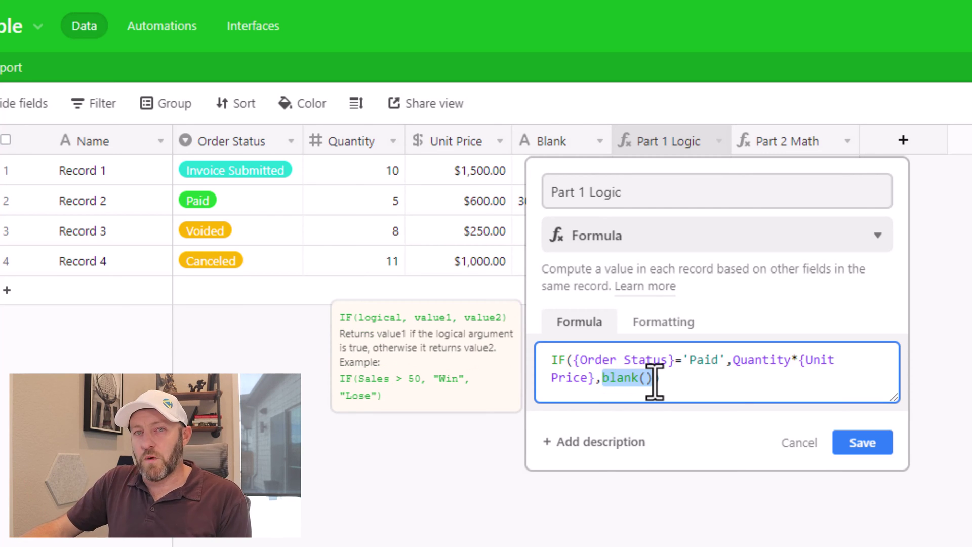
left_click(858, 443)
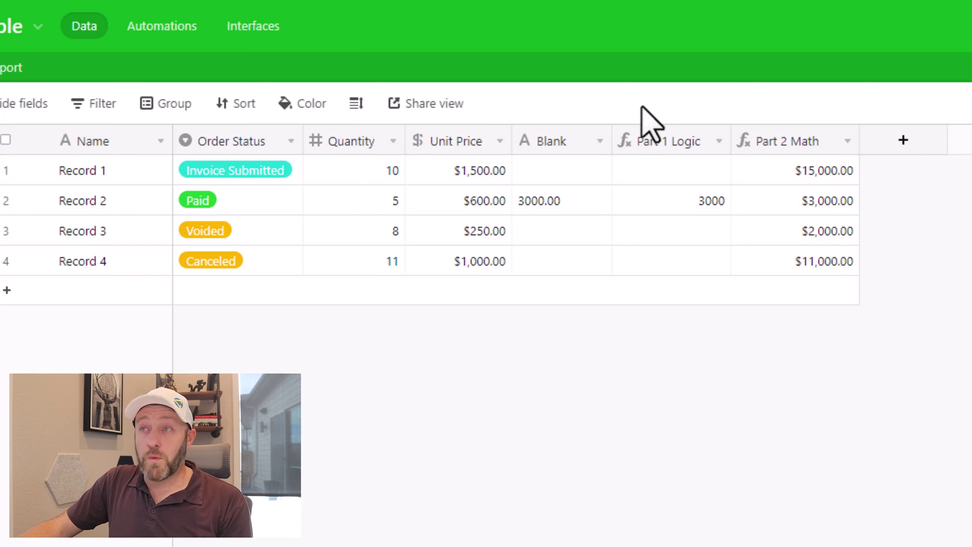
Compare Record 2's Blank value 3000.00 with its Part 1 Logic result.
left_click(557, 141)
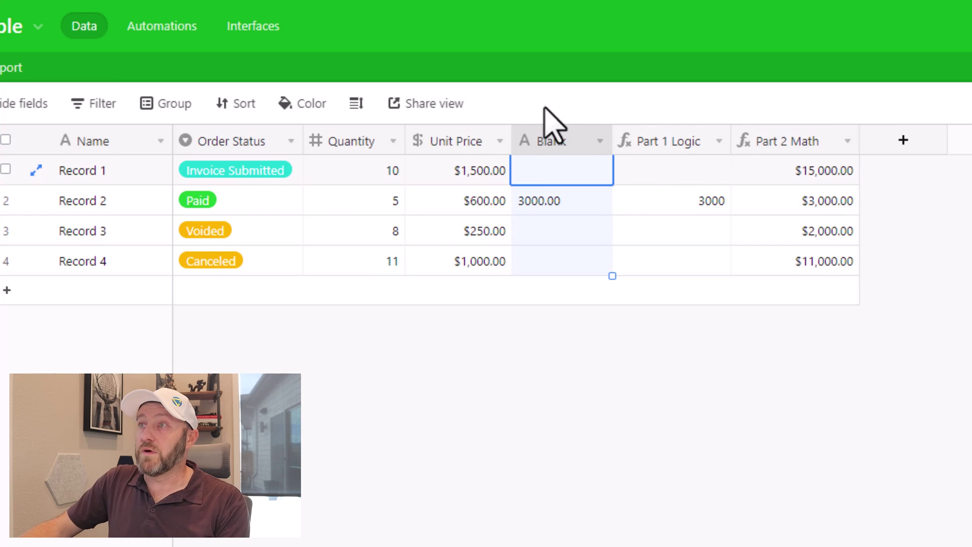
left_click(551, 167)
left_click(560, 210)
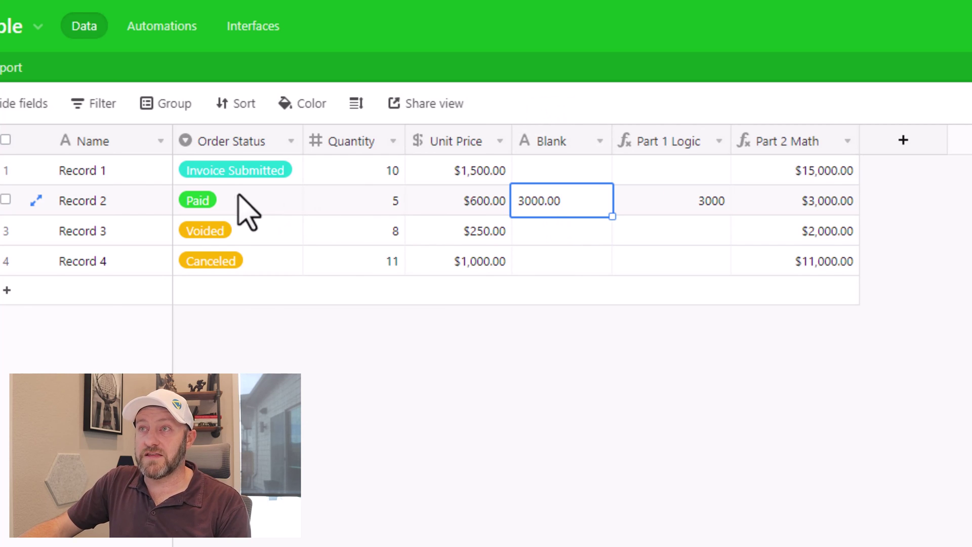
left_click(679, 205)
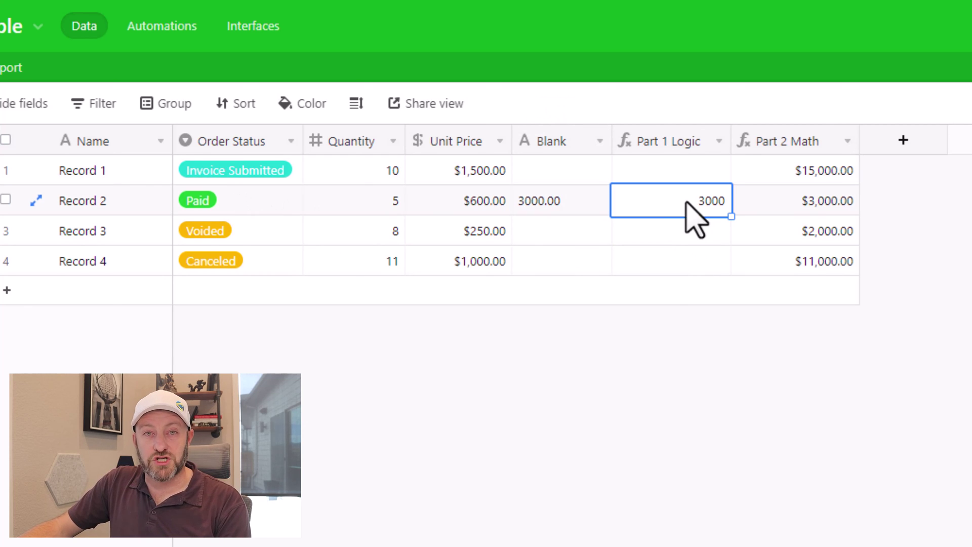
Delete the Blank field and the Part 2 Math field from the table.
right_click(568, 147)
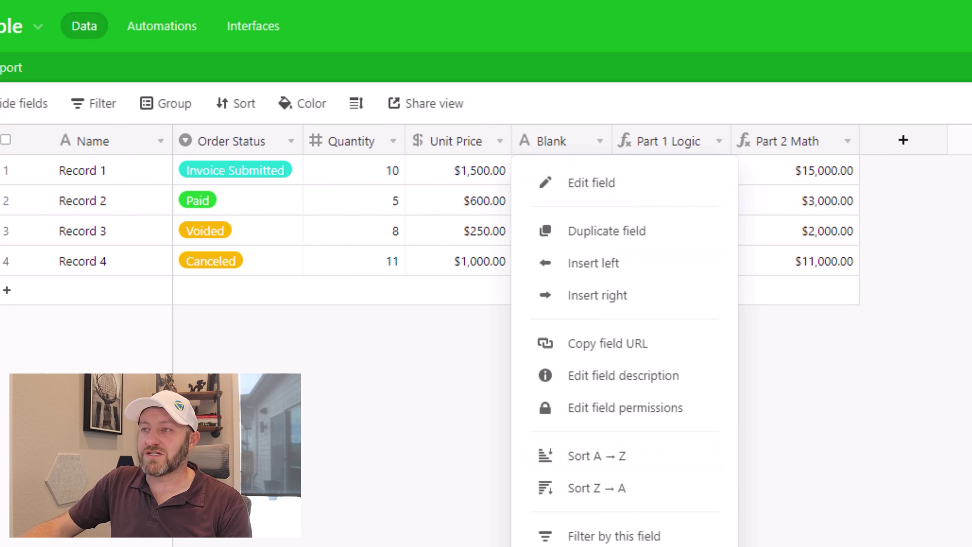
left_click(607, 546)
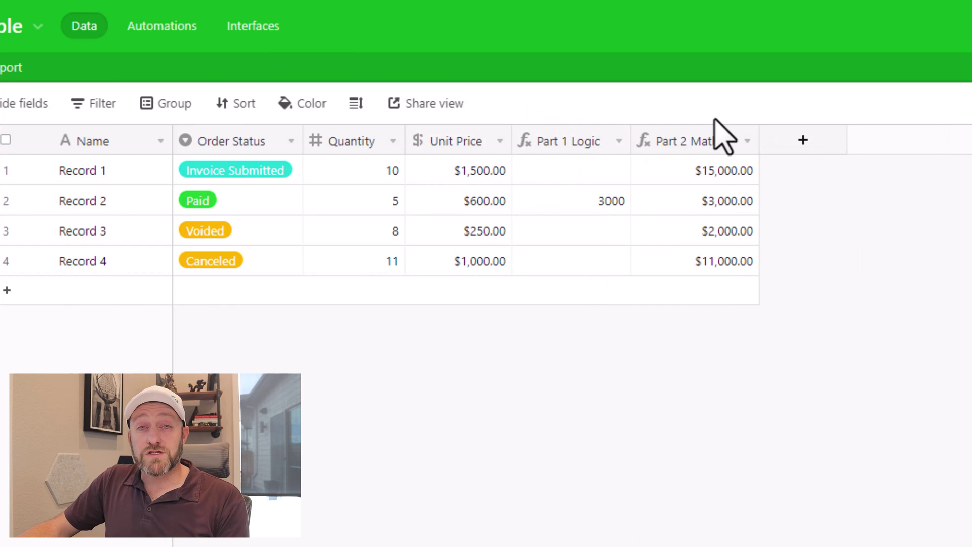
right_click(708, 145)
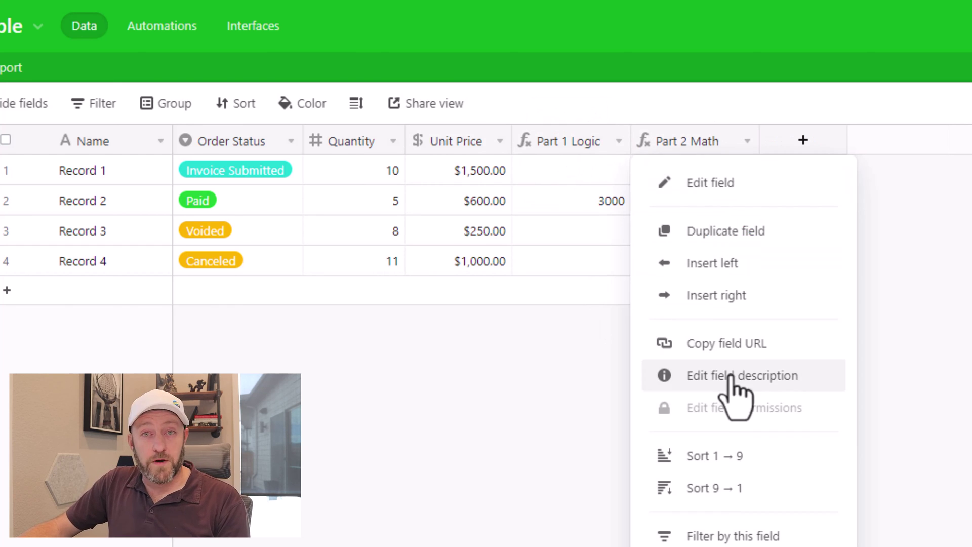
left_click(719, 546)
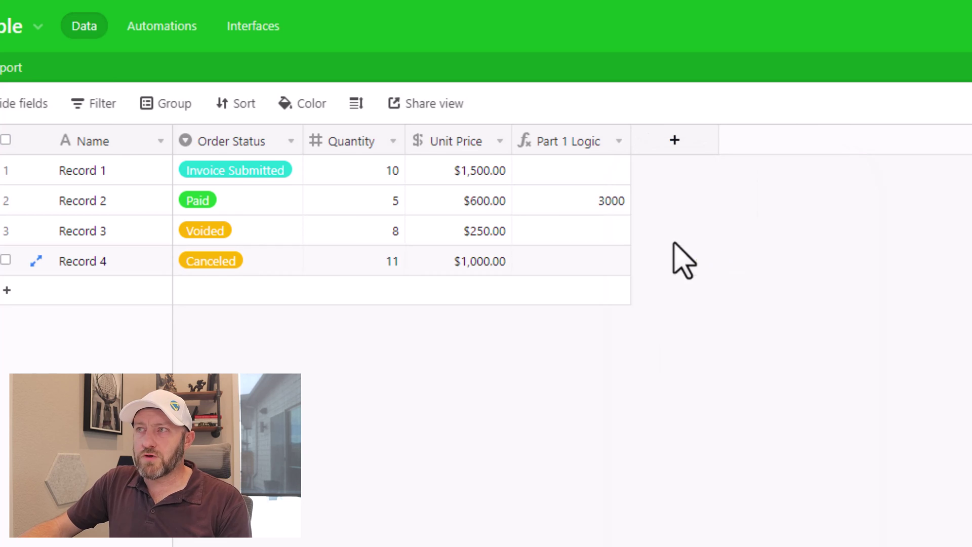
Rename the Part 1 Logic formula field to 'Amt Recd' and format its results as currency.
double_click(653, 145)
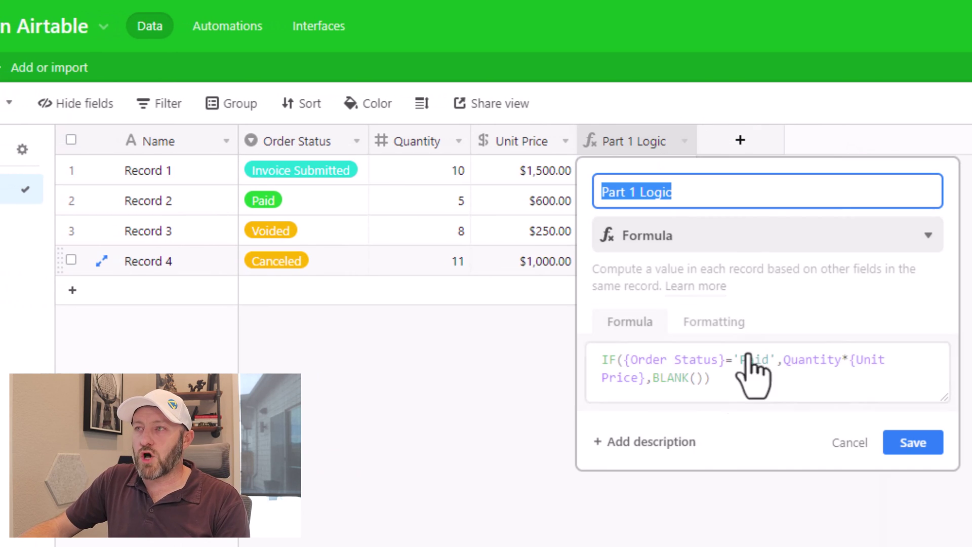
left_click_drag(783, 357, 654, 372)
left_click(646, 377, "shift")
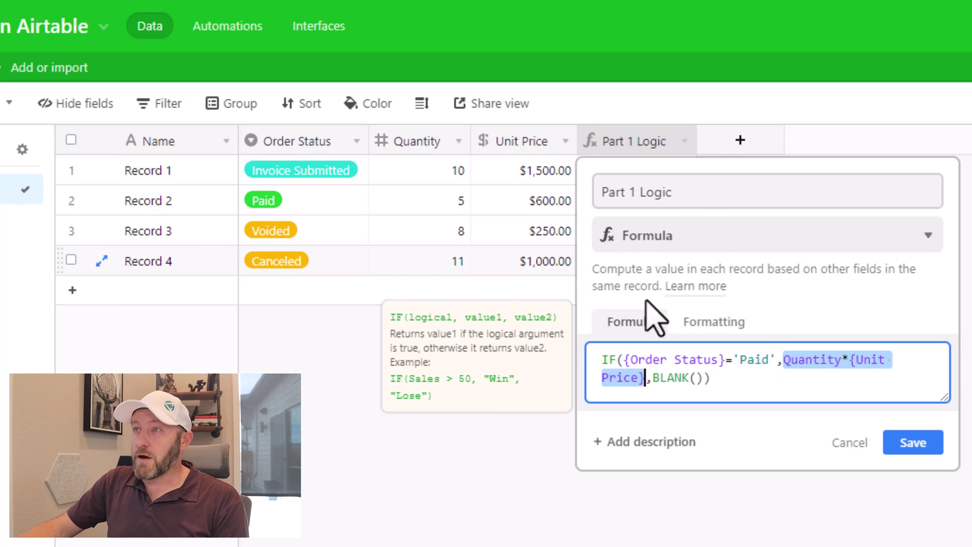
left_click(641, 193)
key("ctrl+a")
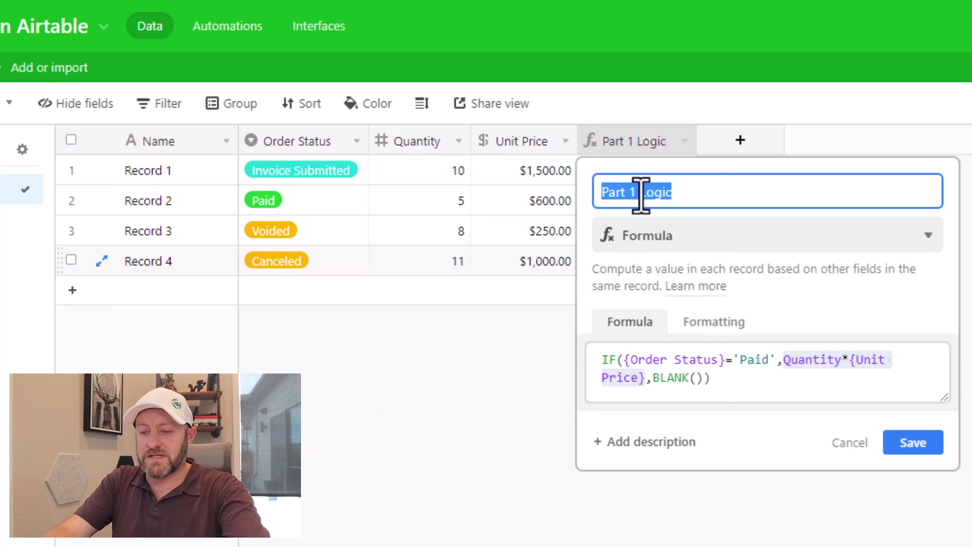
type("Amt Recd")
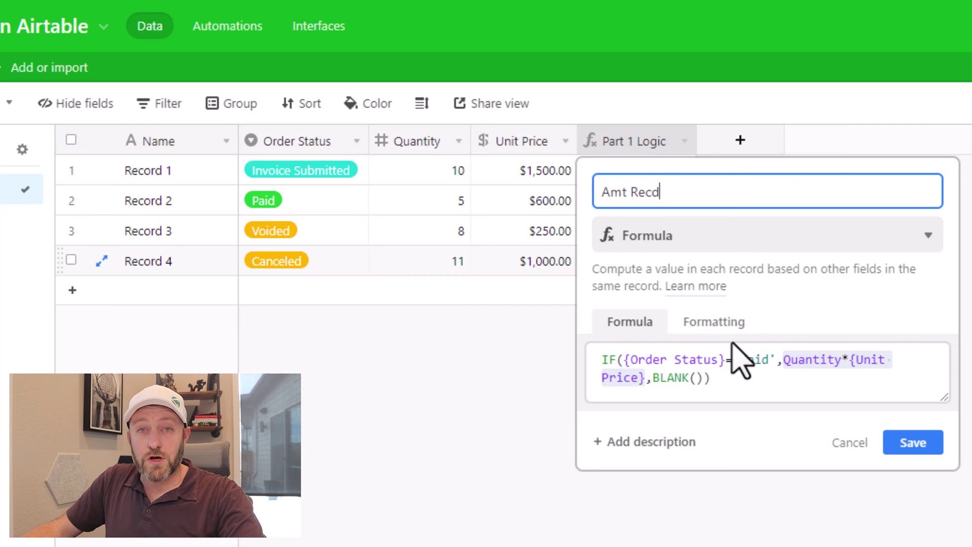
left_click(714, 324)
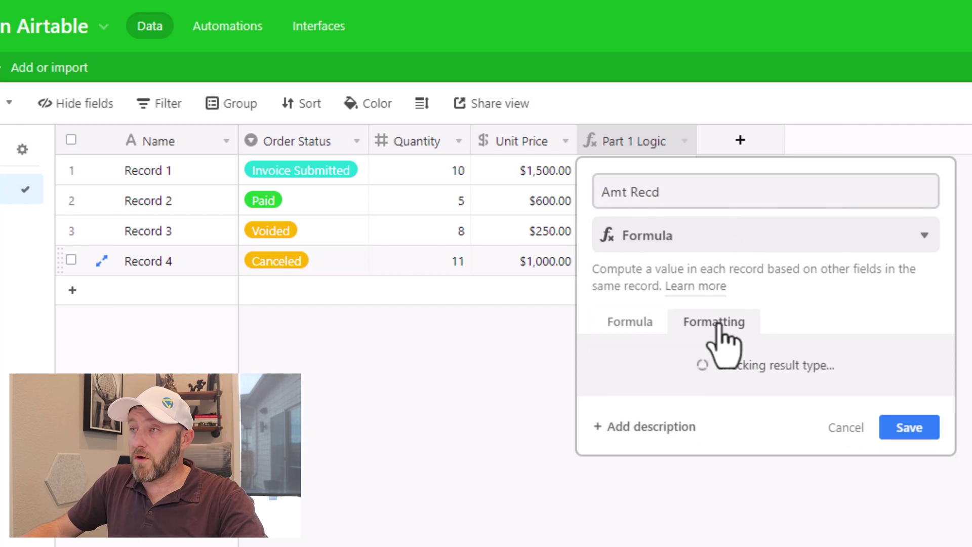
left_click(744, 384)
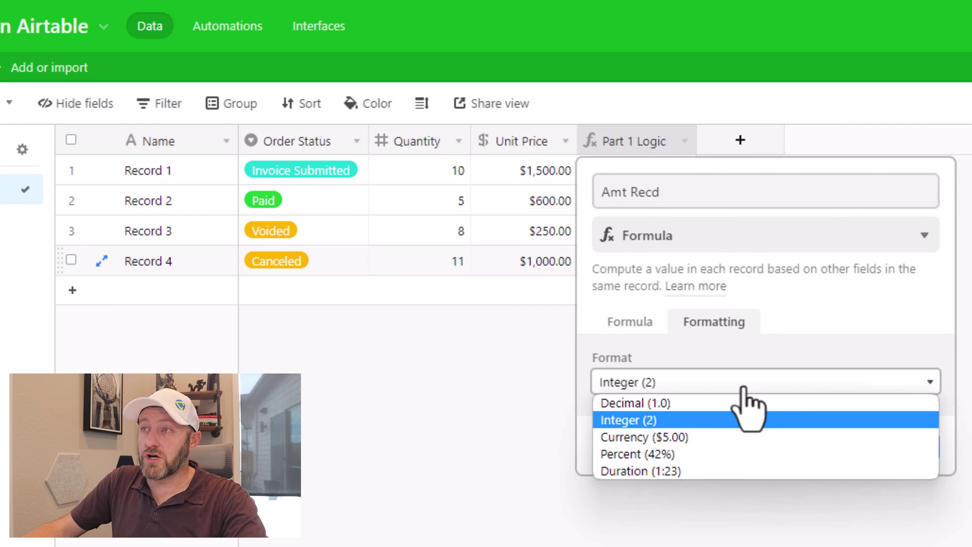
left_click(679, 437)
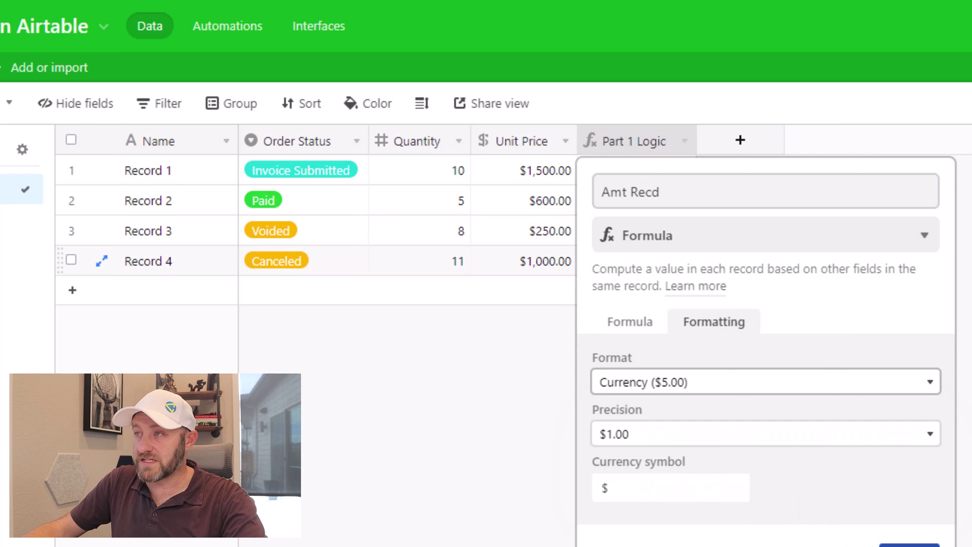
left_click(882, 545)
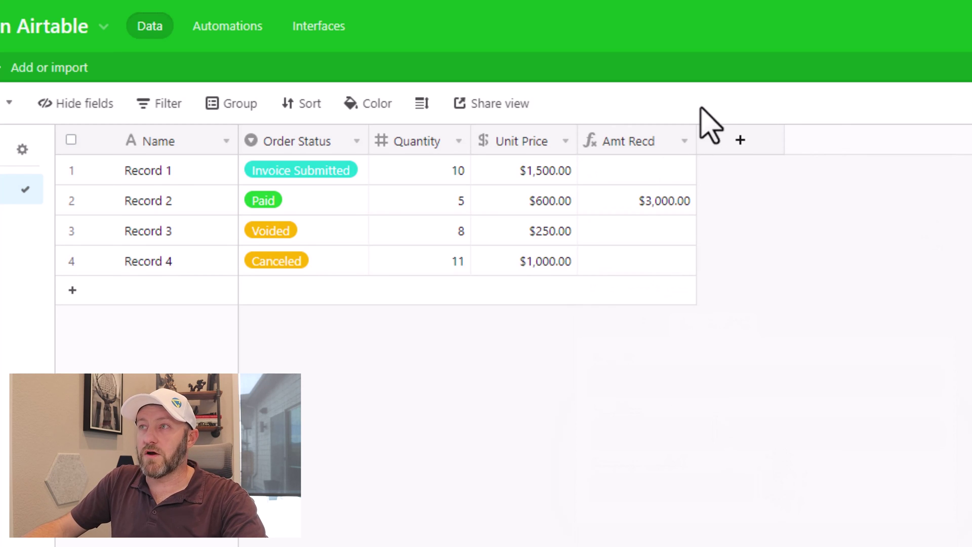
Narrow the Amt Recd column and change Record 3's Order Status to Paid.
left_click_drag(696, 137, 690, 138)
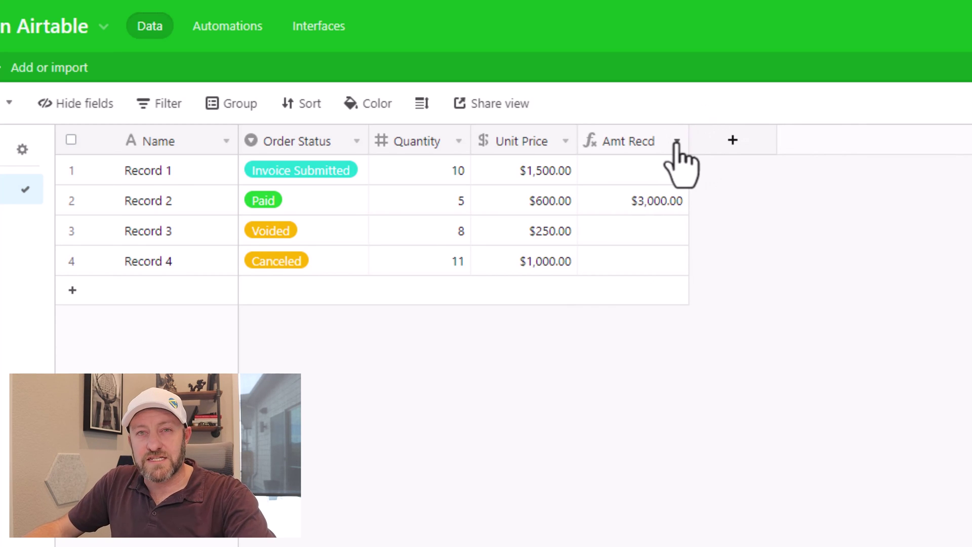
double_click(306, 239)
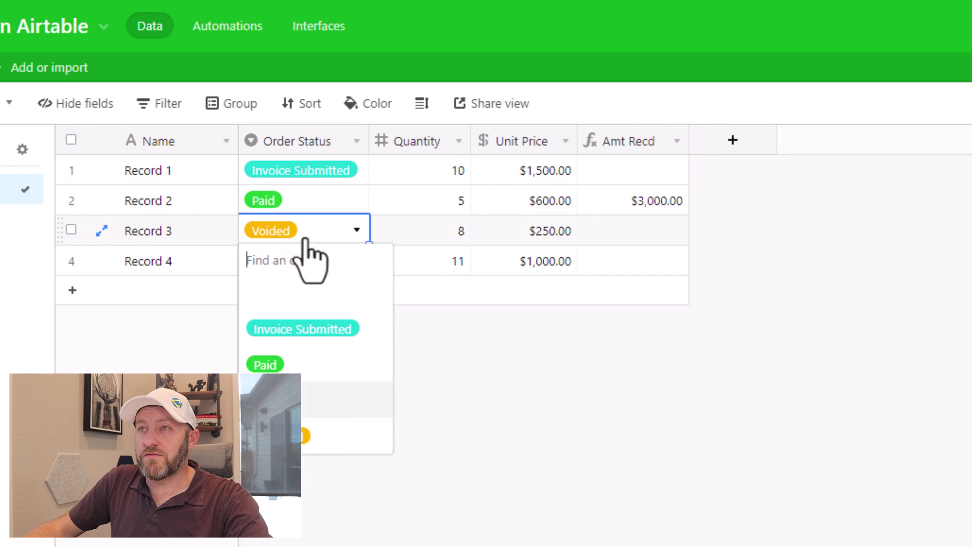
left_click(304, 376)
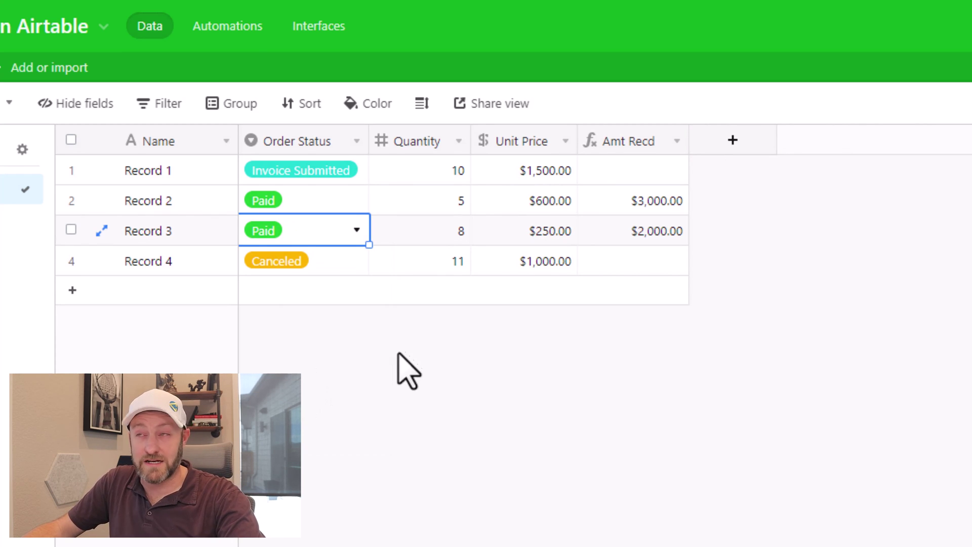
left_click(639, 233)
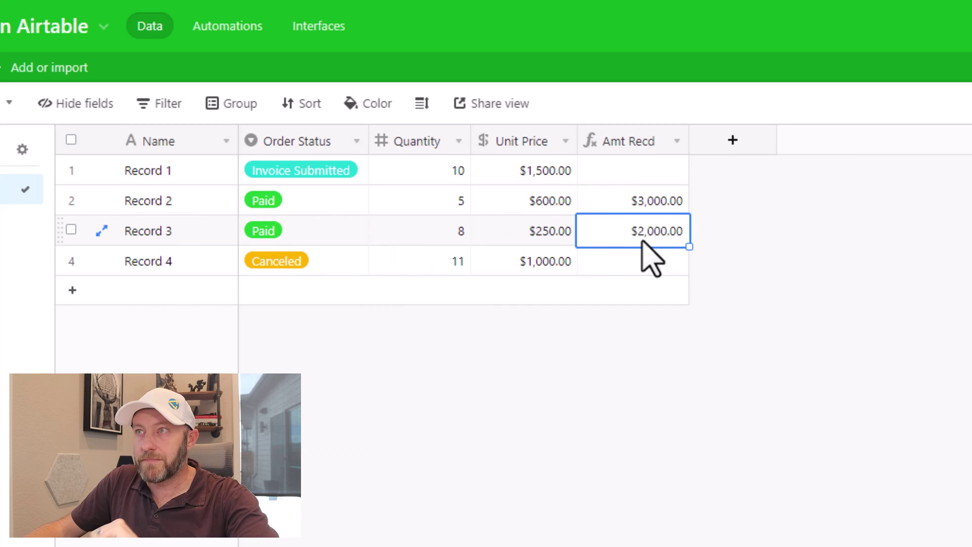
Change Record 3's Quantity from 8 to 10 and check the recalculated Amt Recd.
left_click(427, 234)
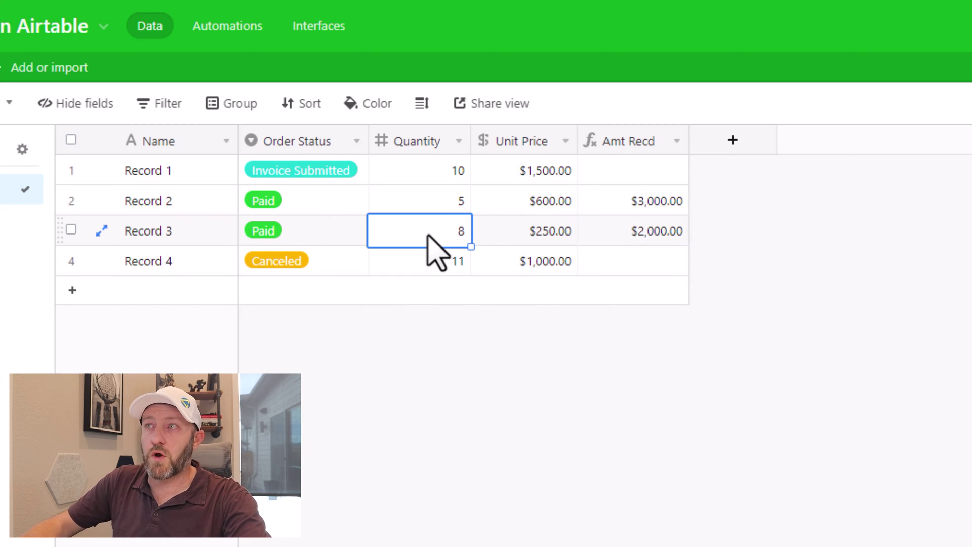
type("10")
key("Return")
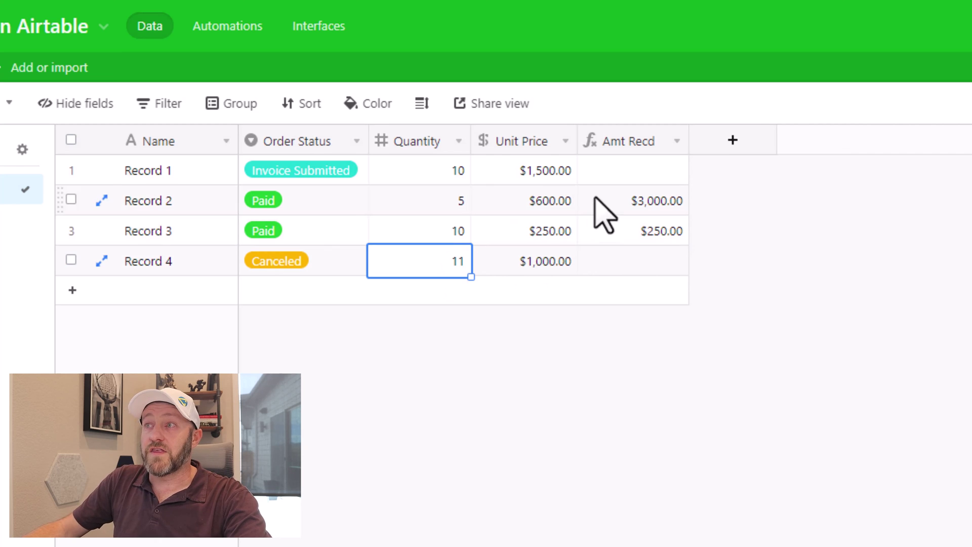
left_click(625, 240)
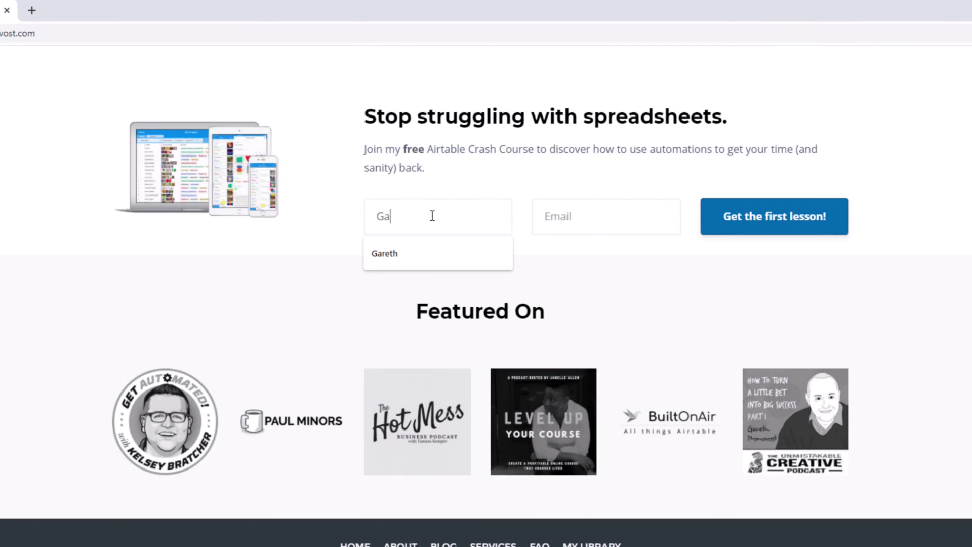
Fill the crash-course sign-up form with a first name and the suggested e-mail address.
type("reth")
key("Tab")
type("gare")
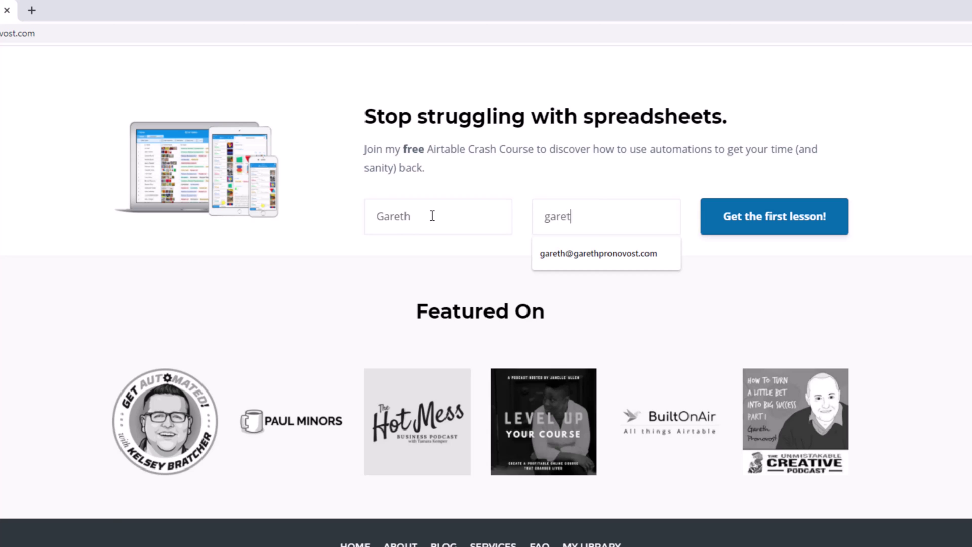
key("Down")
key("Return")
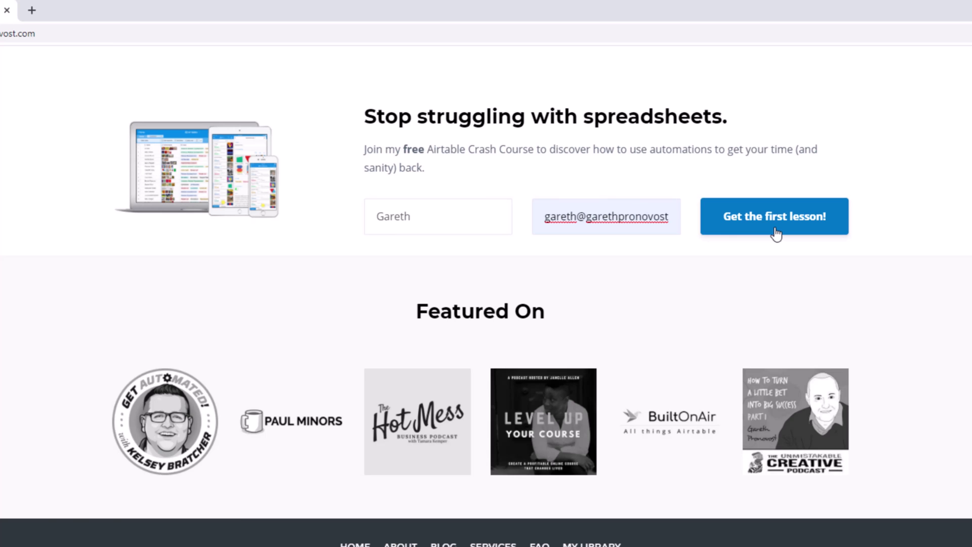
Go to the Airtable Consultants services page and scroll to its support option cards.
scroll(776, 233, "up", 20)
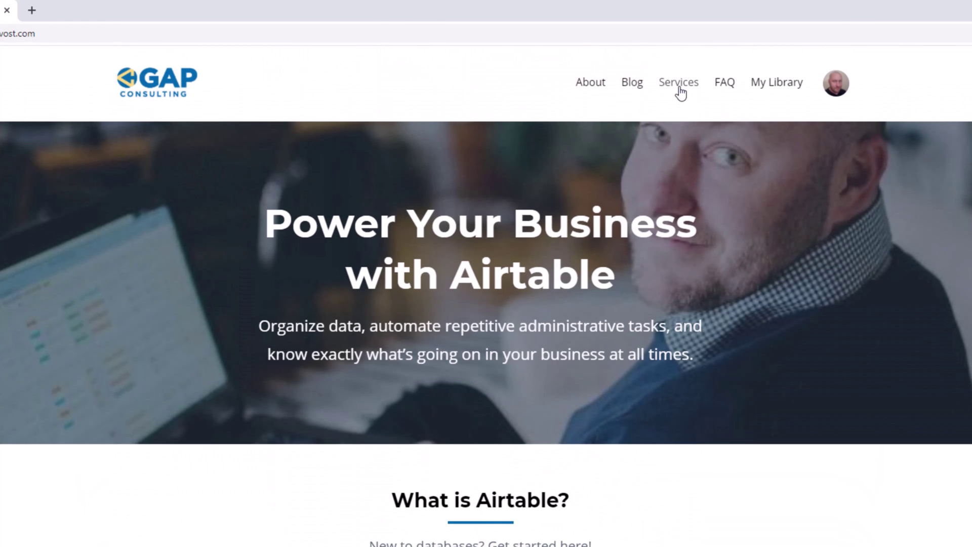
left_click(678, 82)
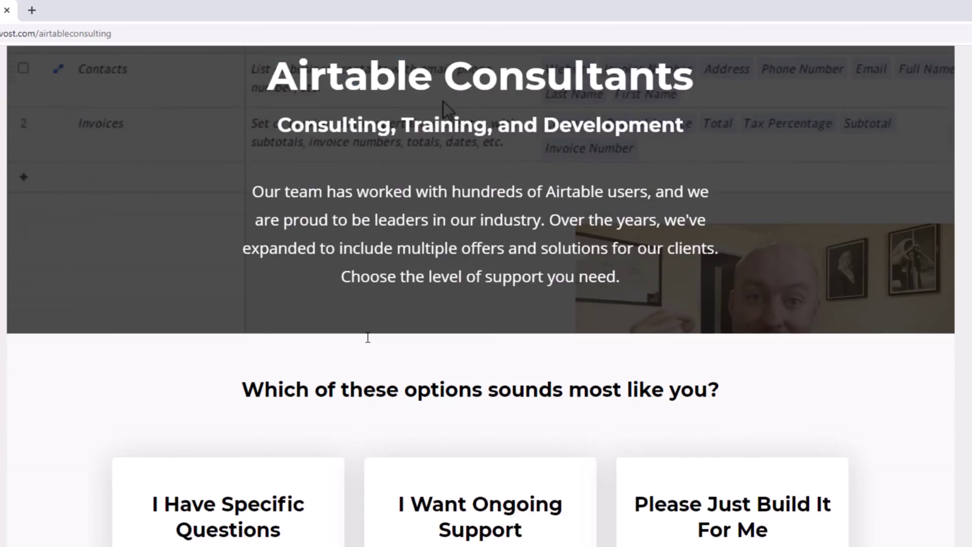
scroll(367, 338, "down", 8)
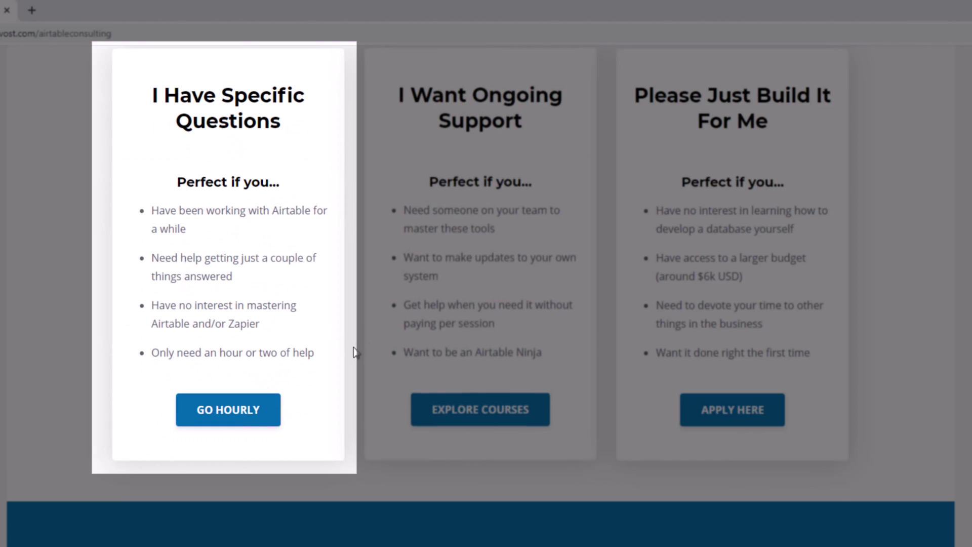